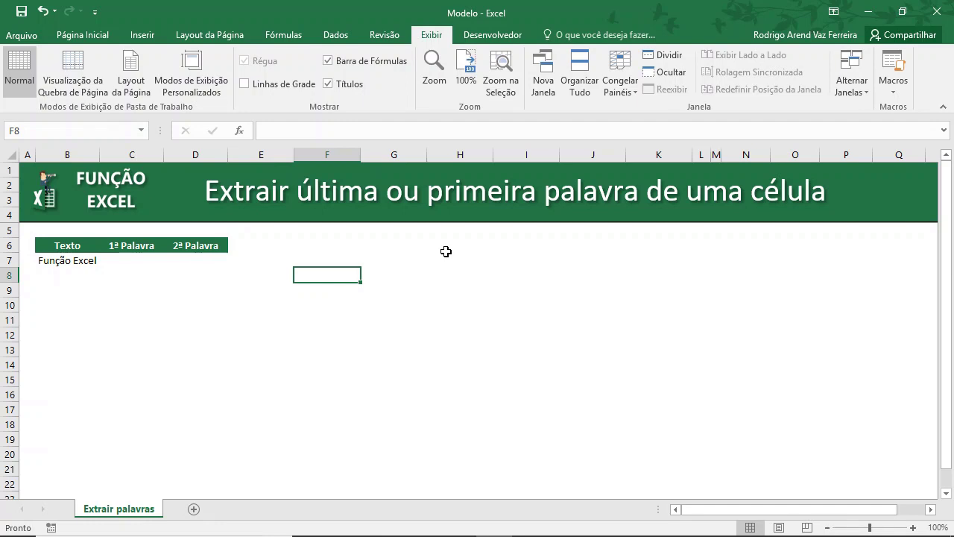
Examine the sample table's text in B7 and its empty first-word and second-word cells in C7 and D7
key(Up)
key(Left)
key(Left)
key(Left)
key(Left)
key(Down)
key(Up)
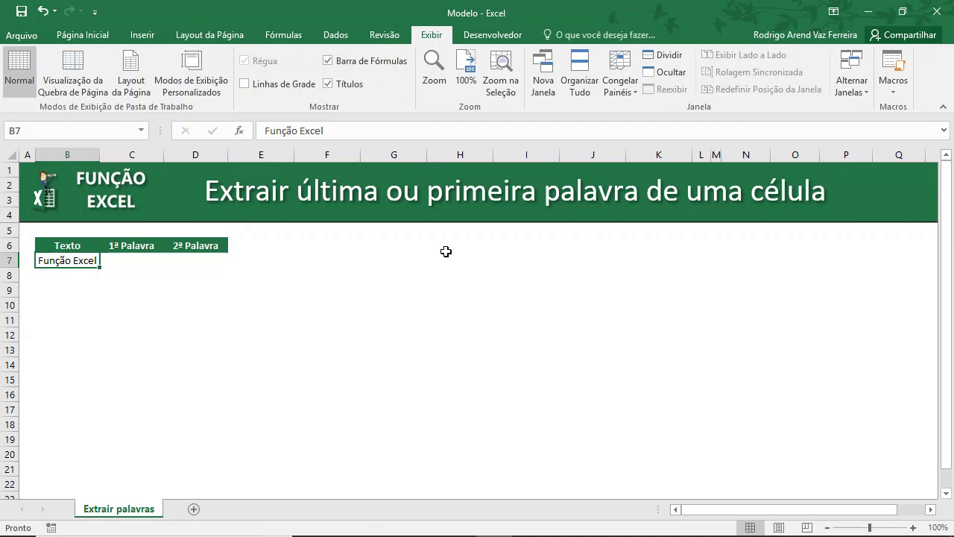
key(Right)
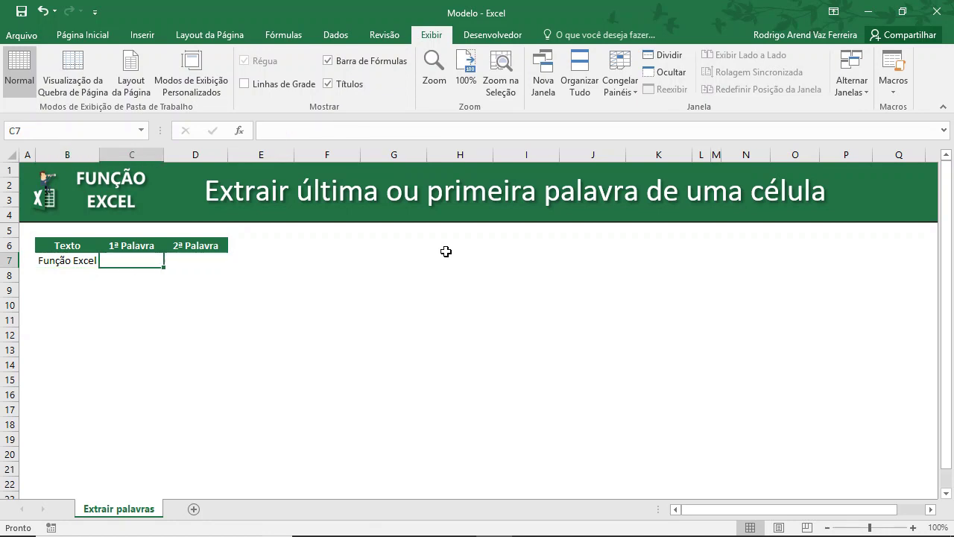
key(Right)
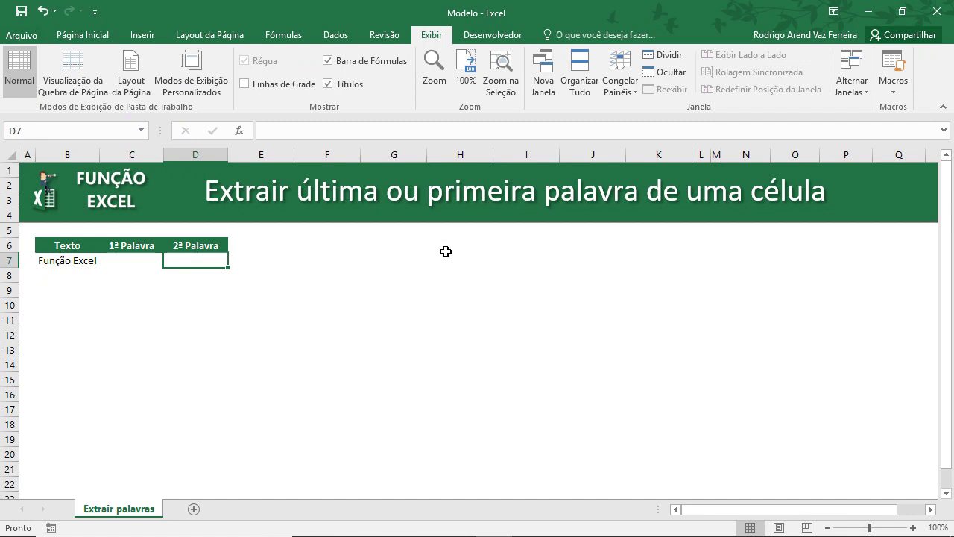
List the function names ARRUMAR, ESQUERDA/DIREITA, SUBSTITUIR and REPT in cells F8 to F11
key(Right)
key(Right)
key(Down)
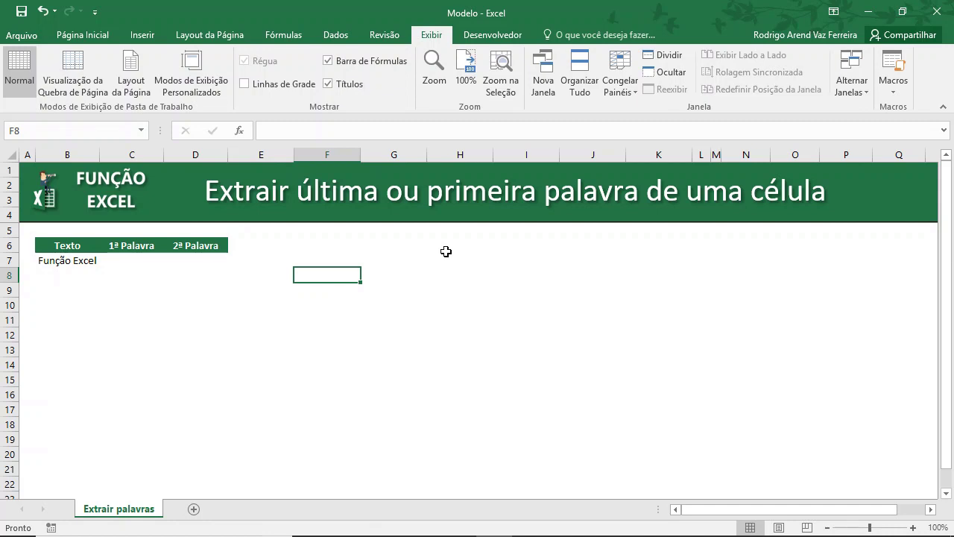
text(ARRUMAR)
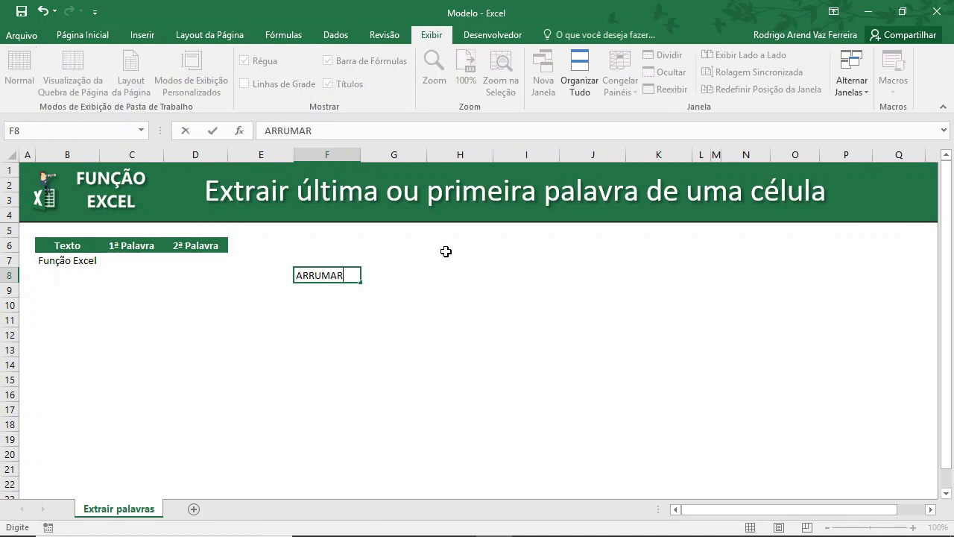
key(Return)
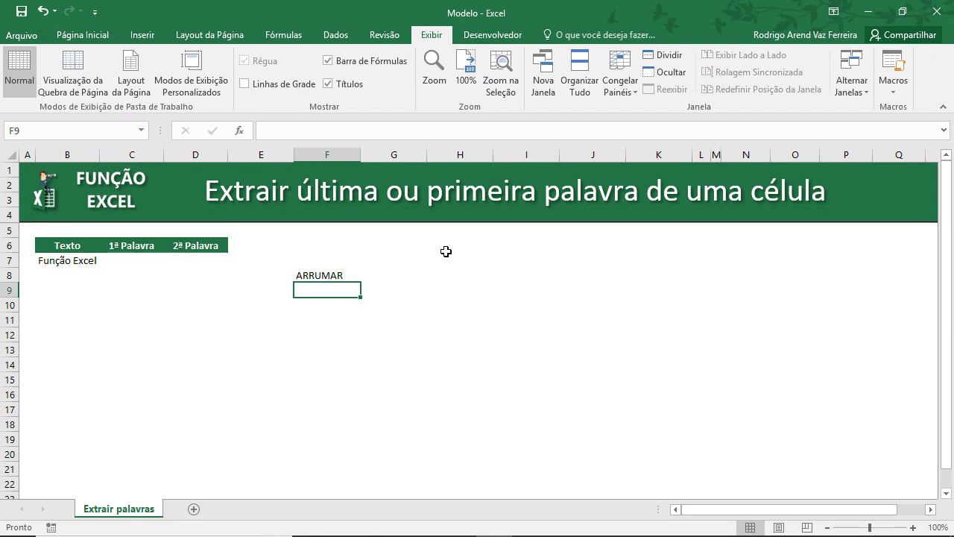
text(ESQUERDA/DIREITA)
key(Return)
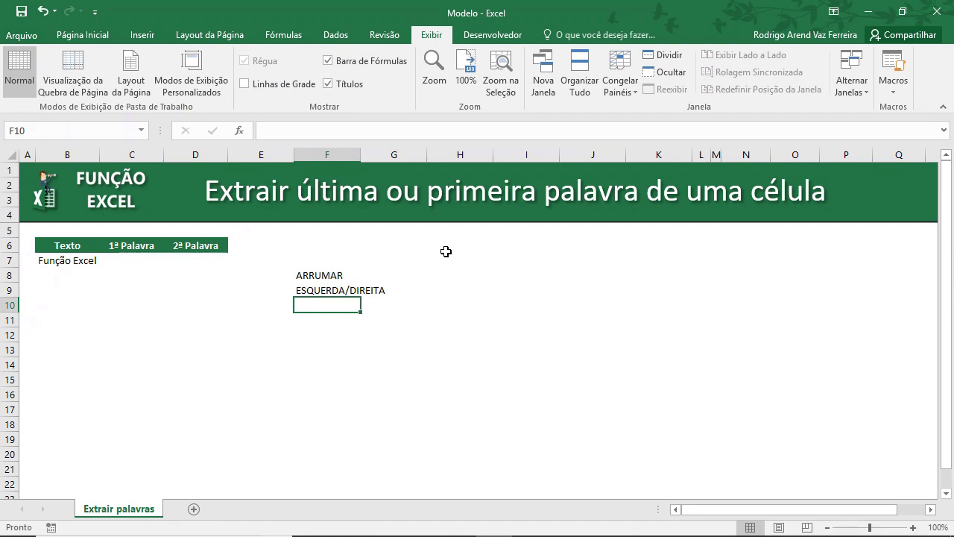
text(SUBS)
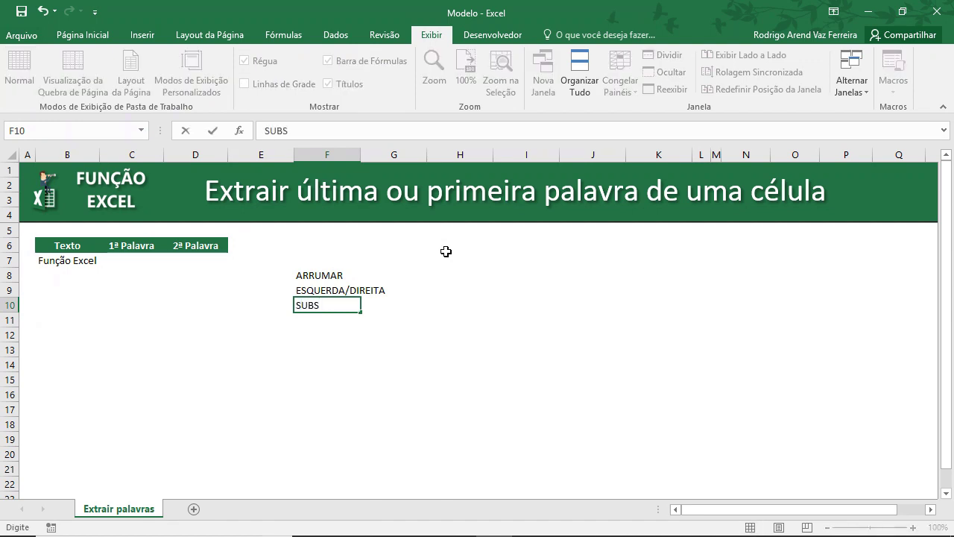
text(TITUIR)
key(Return)
text(REPT)
key(Return)
key(Up)
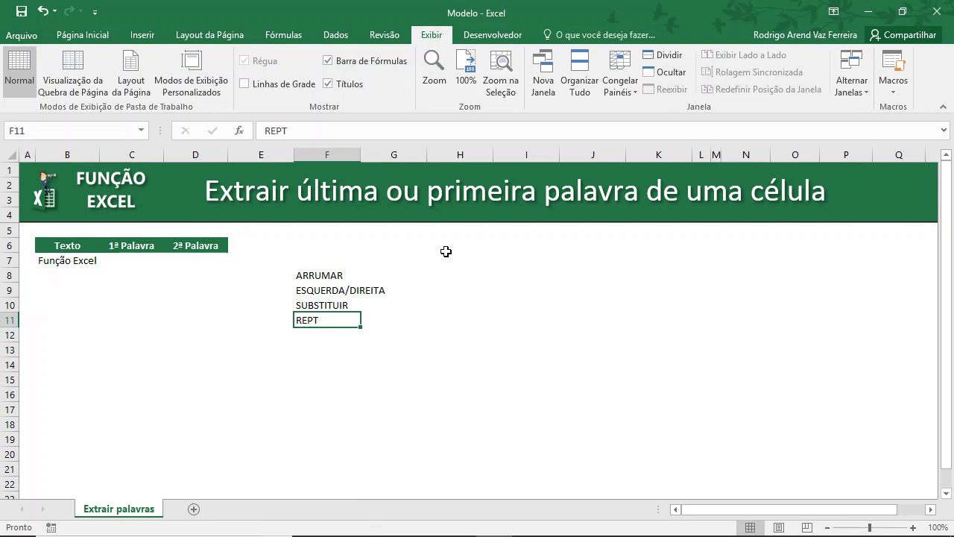
Enter the formula =REPT(" ";100) in H11 to repeat a space 100 times
key(Right)
key(Right)
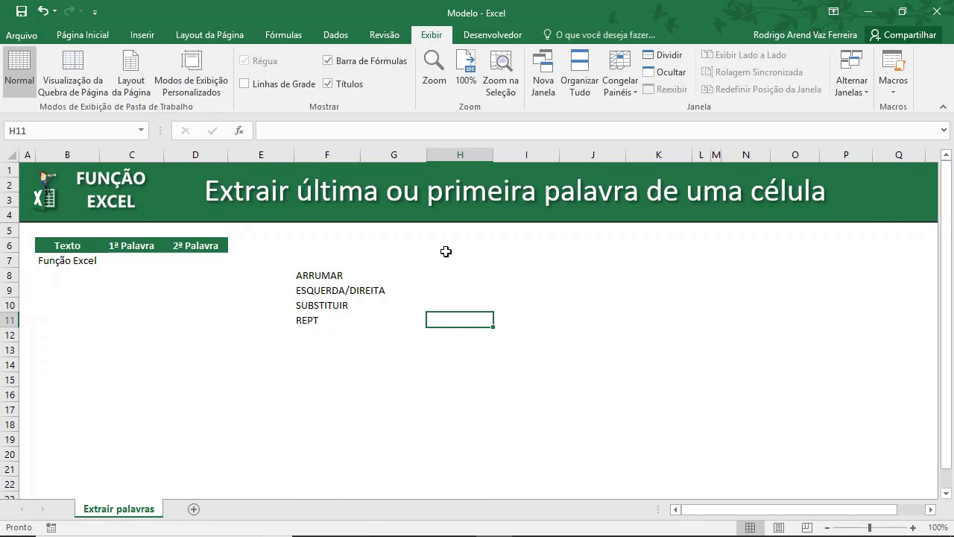
text(=rept)
key(Tab)
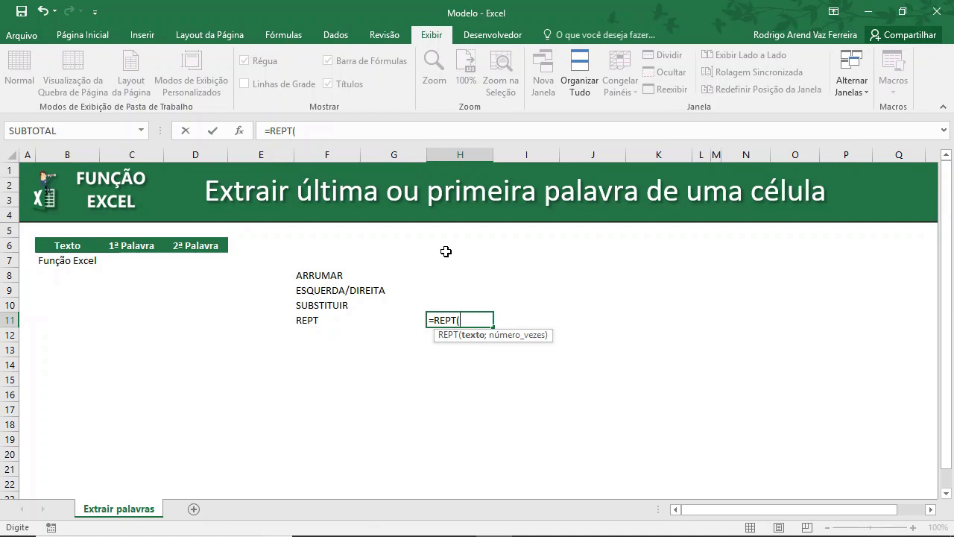
text(" ";)
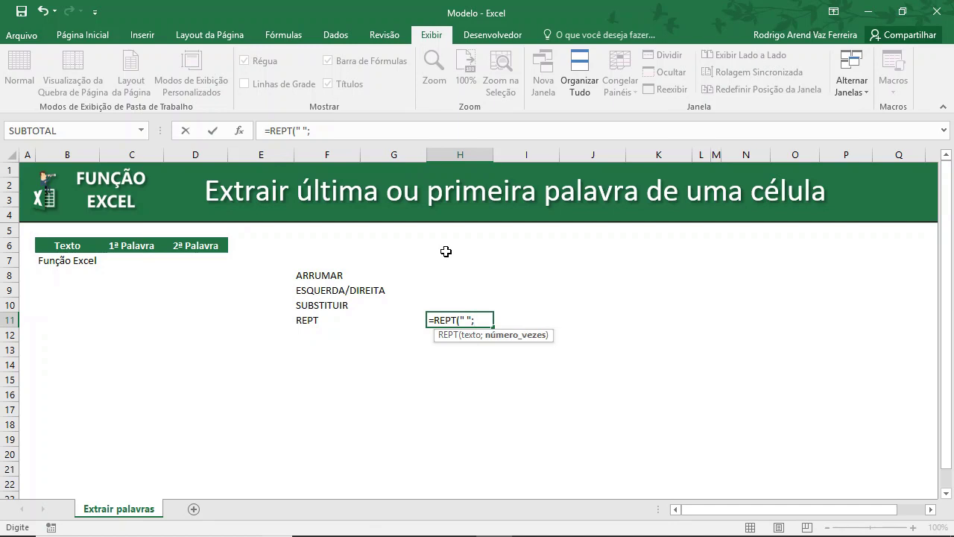
text(100)
key(ctrl+Return)
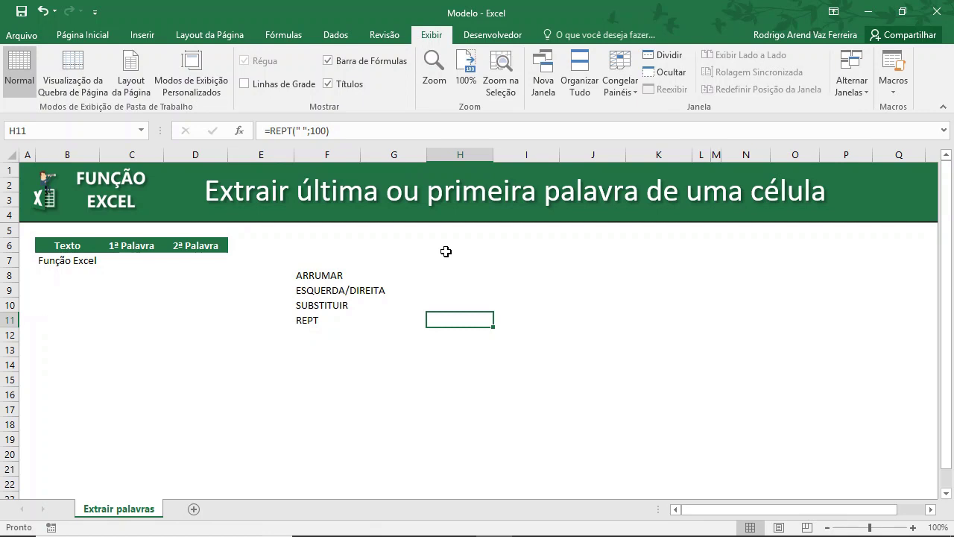
Change the repeated text in H11's REPT formula to the letter "A"
key(F2)
key(Left)
key(Left)
key(Left)
key(Left)
key(Left)
key(Left)
key(BackSpace)
text(A)
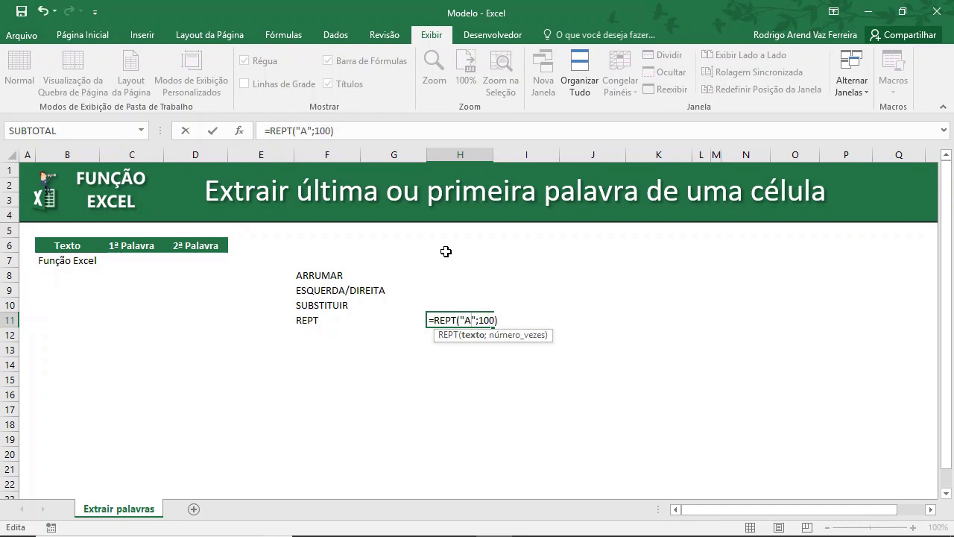
key(Return)
key(Up)
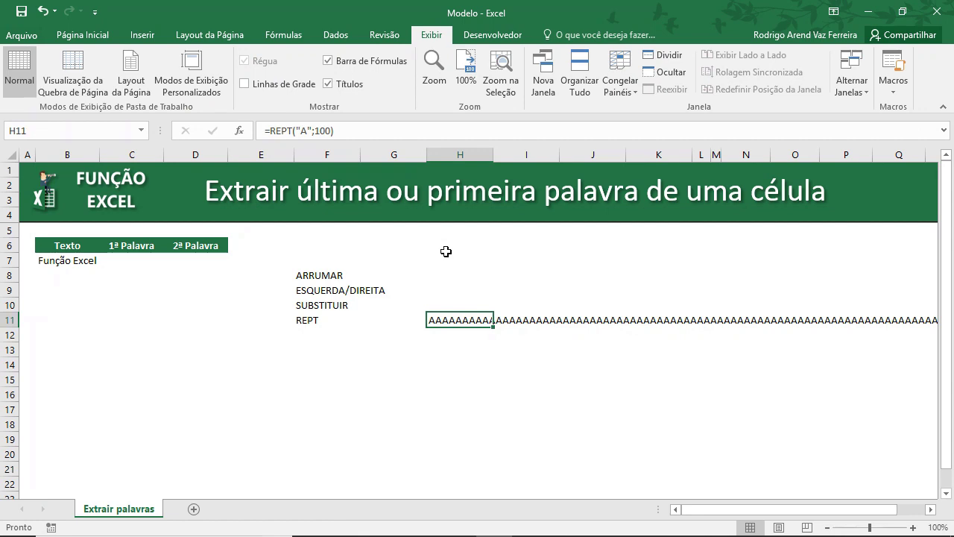
Restore the space as the repeated text in H11, making the formula =REPT(" ";100)
key(F2)
key(Left)
key(Left)
key(Left)
key(Left)
key(Left)
key(BackSpace)
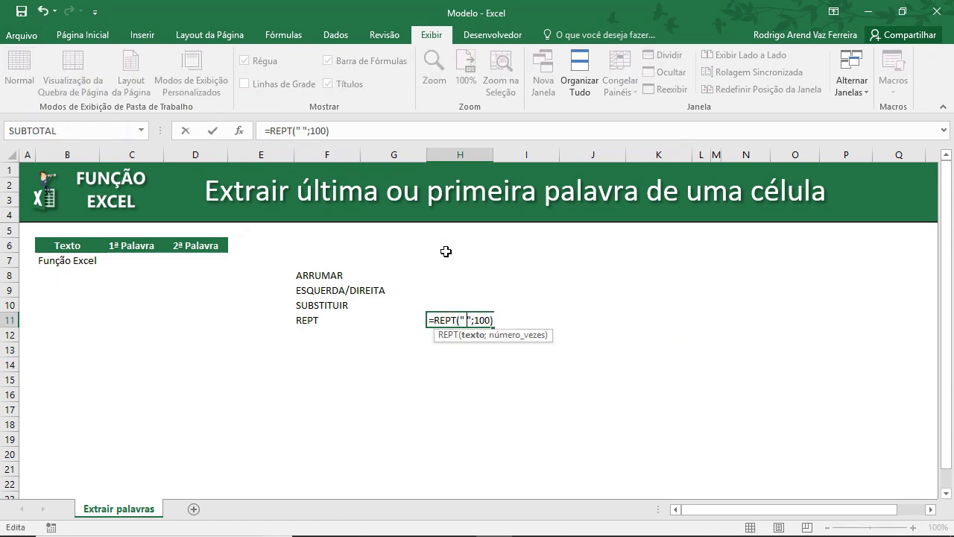
key(ctrl+Return)
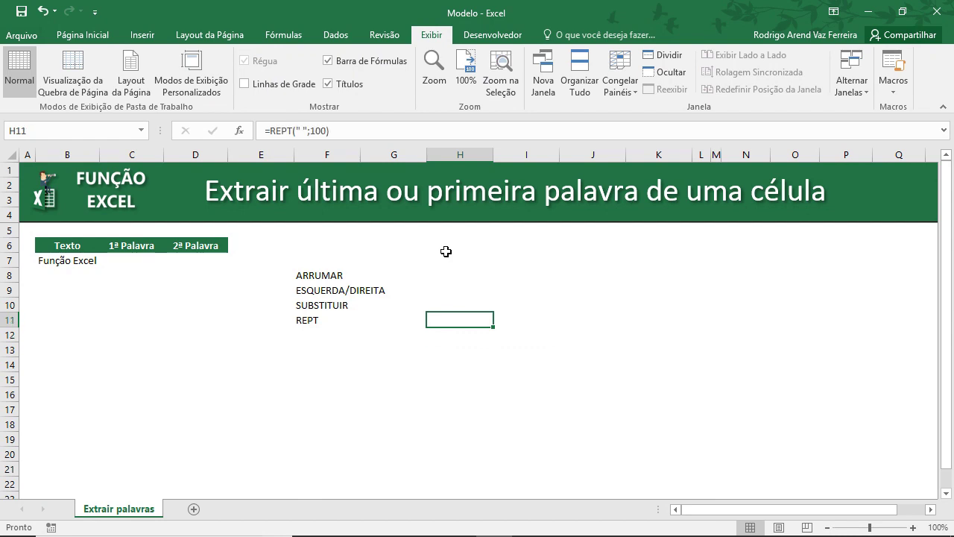
Enter =SUBSTITUIR(B7;" ";H11) in H10 to replace the space in the sample text with the repeated spaces
key(Up)
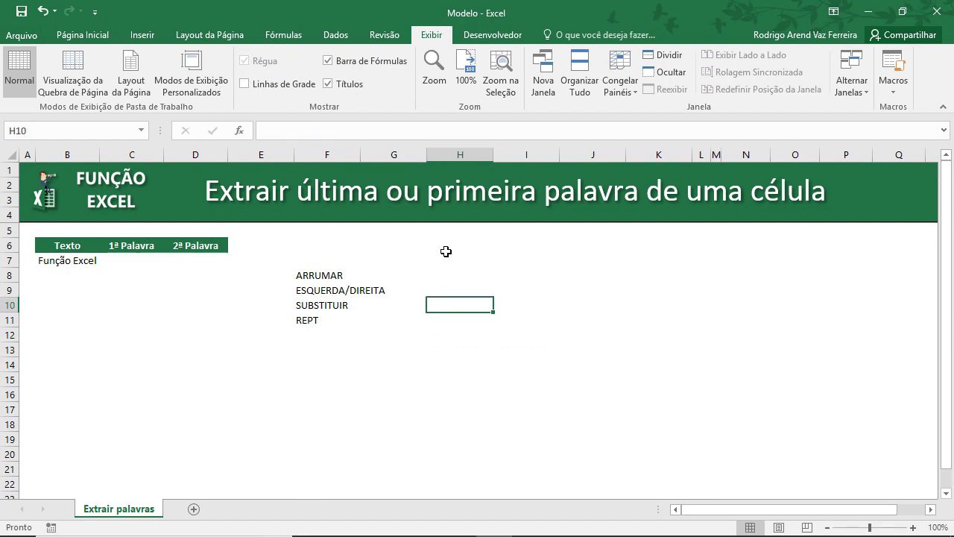
text(=sub)
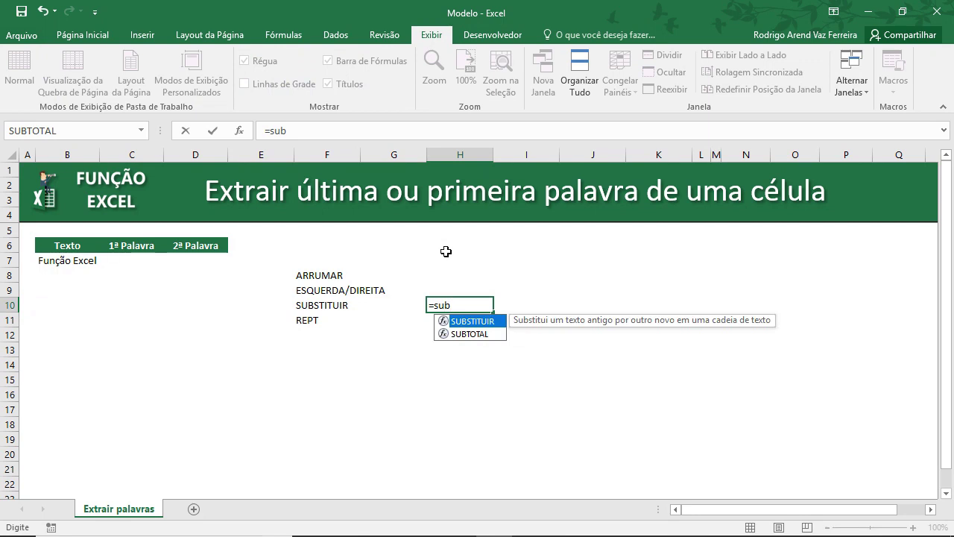
key(Tab)
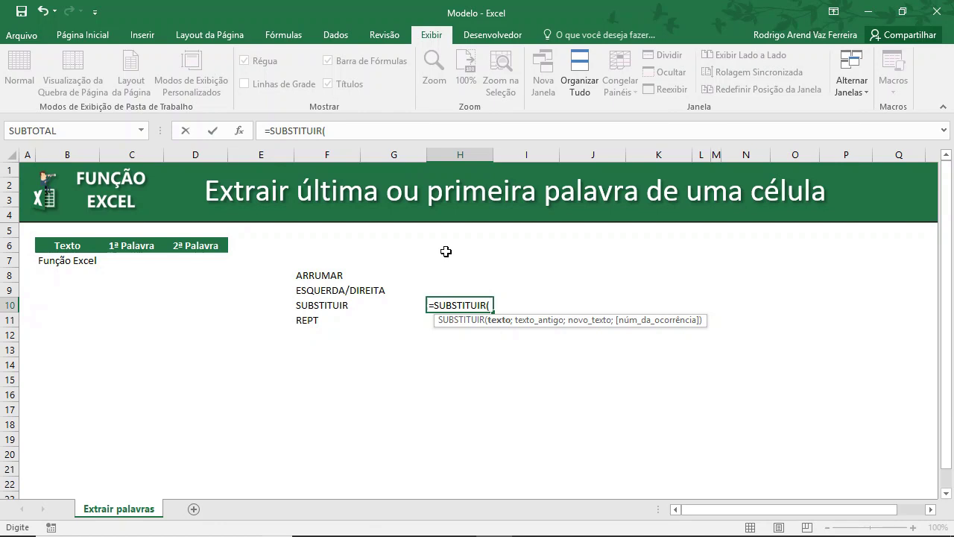
key(Left)
key(Up)
key(Left)
key(Up)
key(Left)
key(Up)
key(Left)
key(Up)
key(Left)
key(Down)
key(Left)
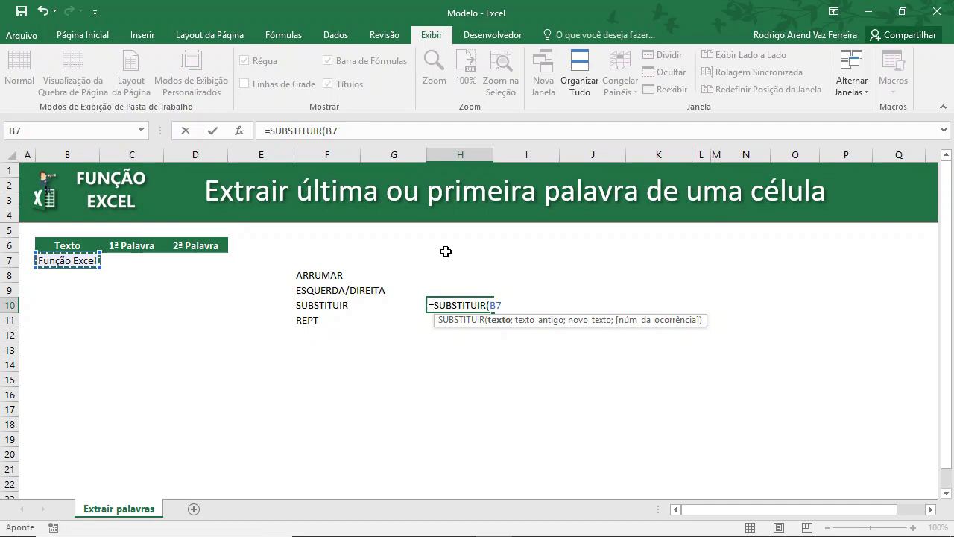
text(;)
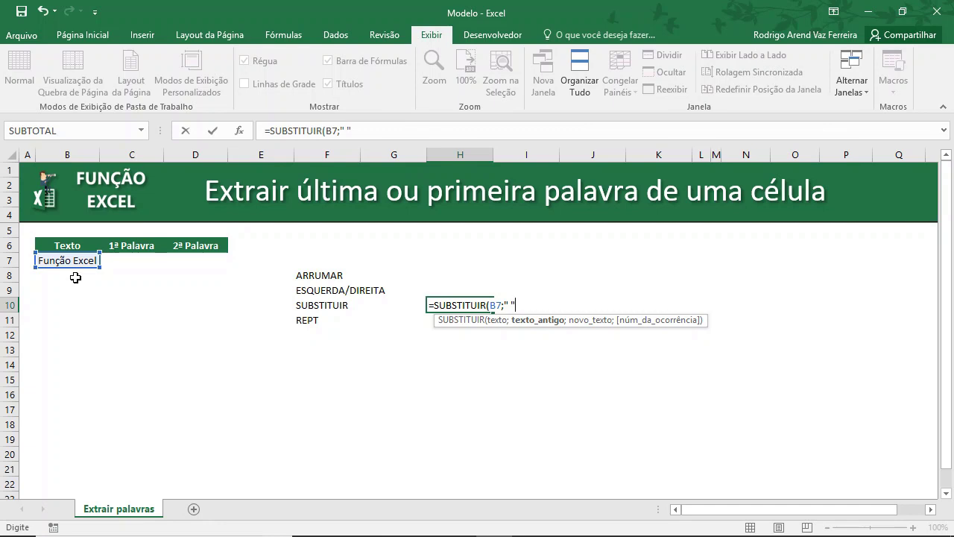
text(;)
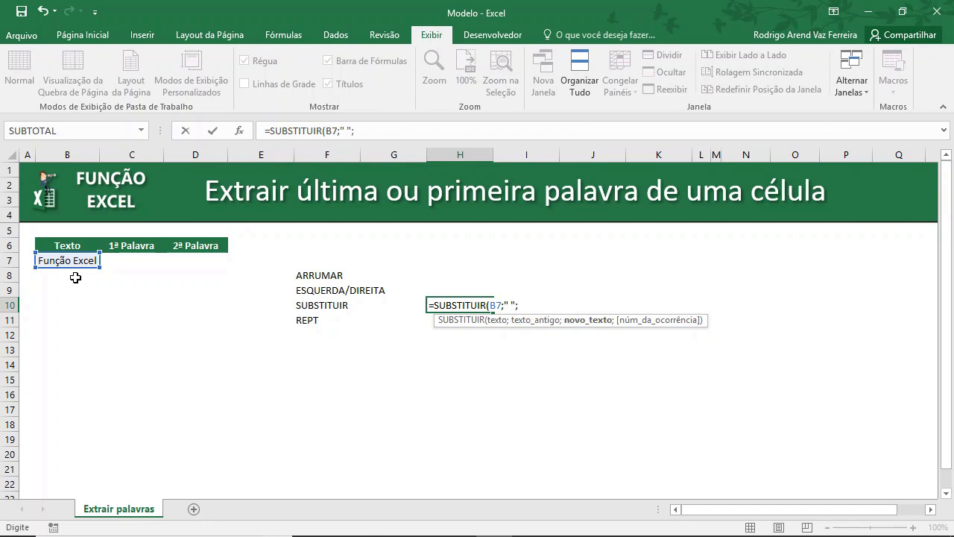
key(Down)
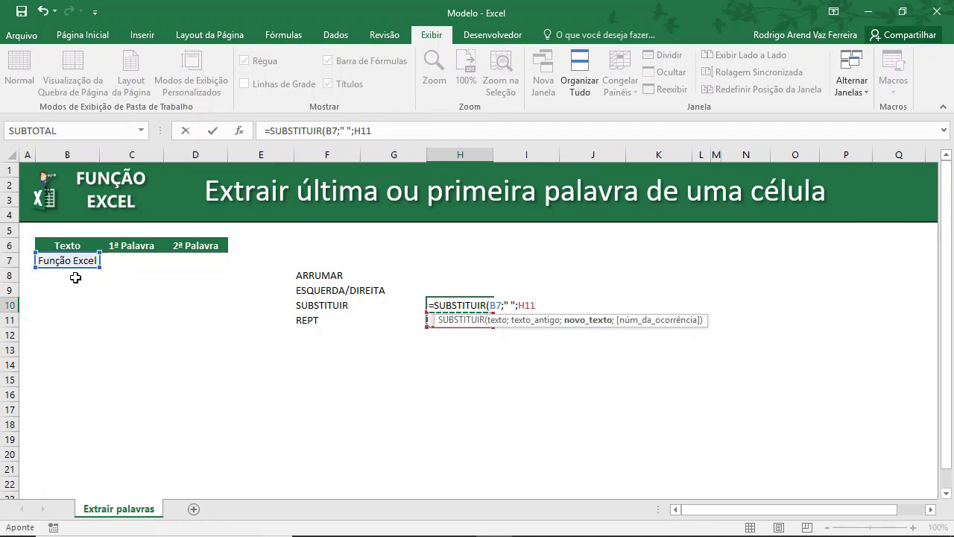
text())
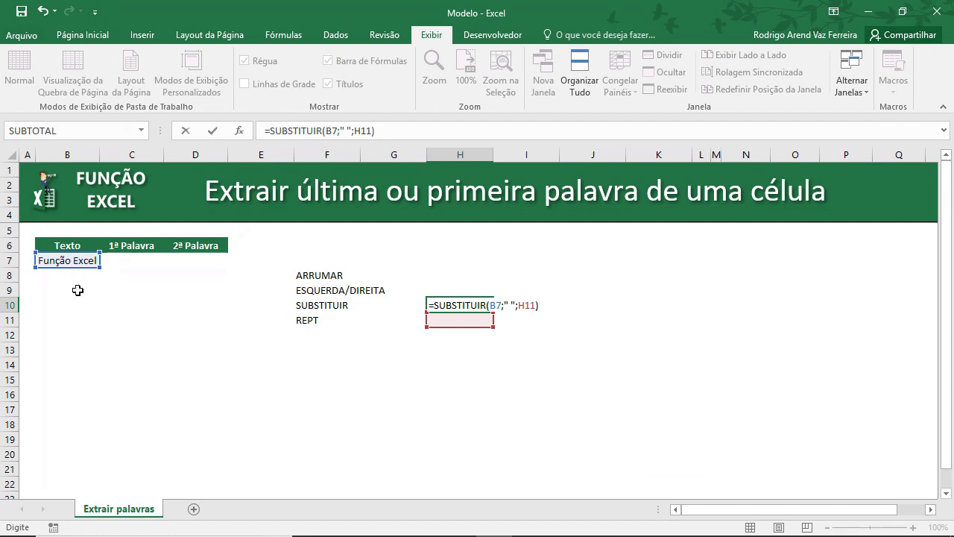
key(Return)
key(Up)
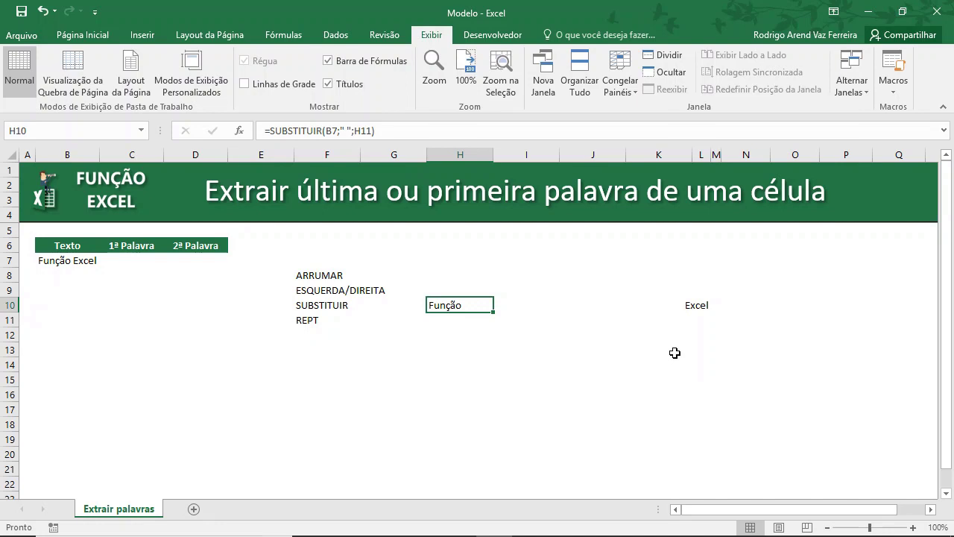
Enter =ESQUERDA(H10;100) in H9 to take the first 100 characters of the substituted text
key(Up)
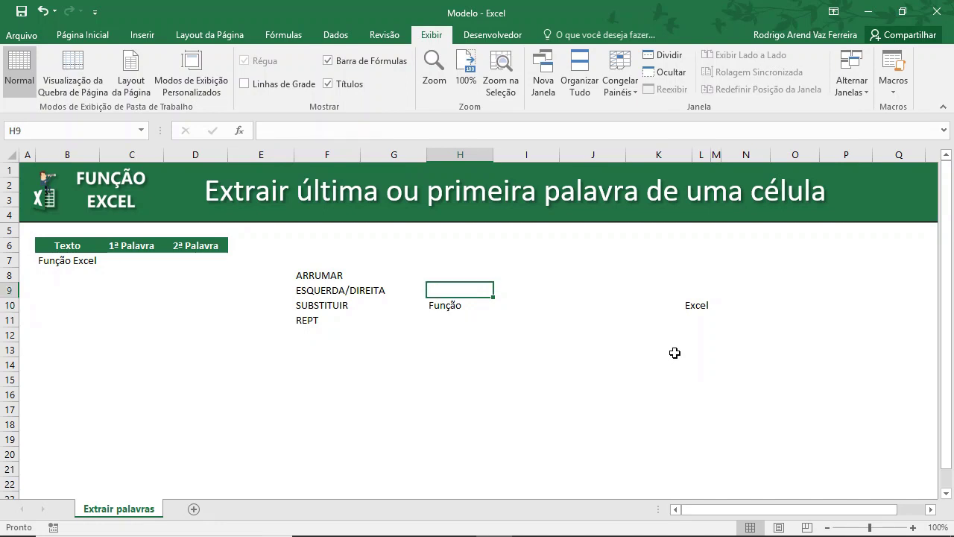
drag(131, 246, 132, 261)
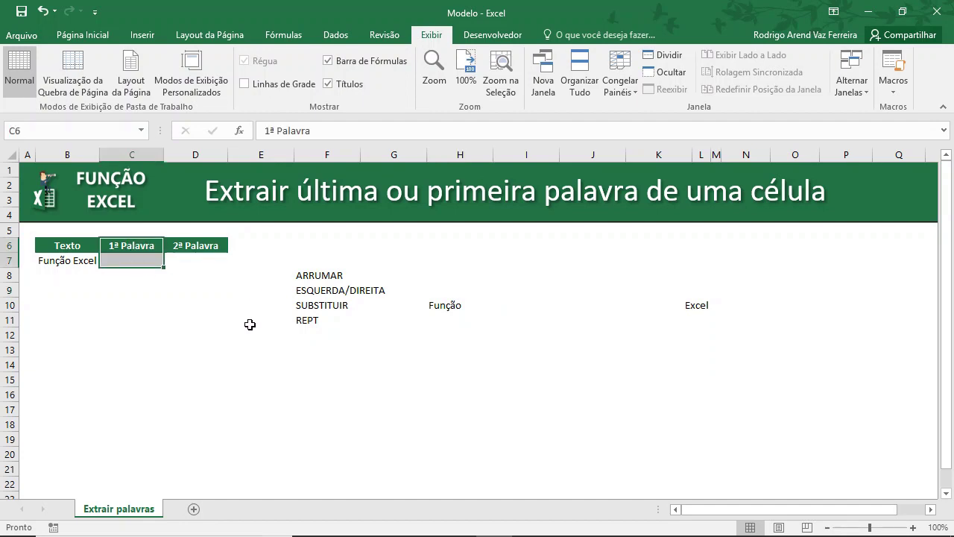
click(435, 292)
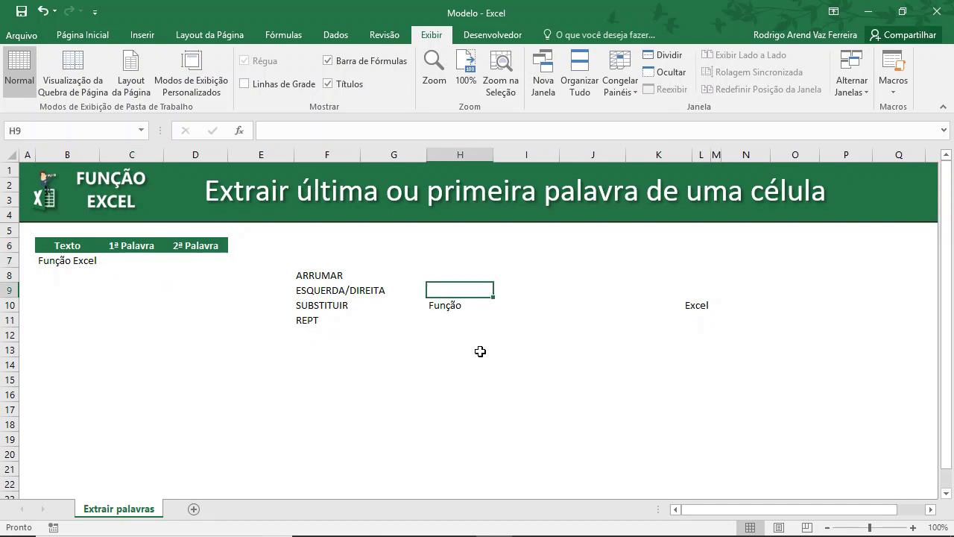
text(=)
text(es)
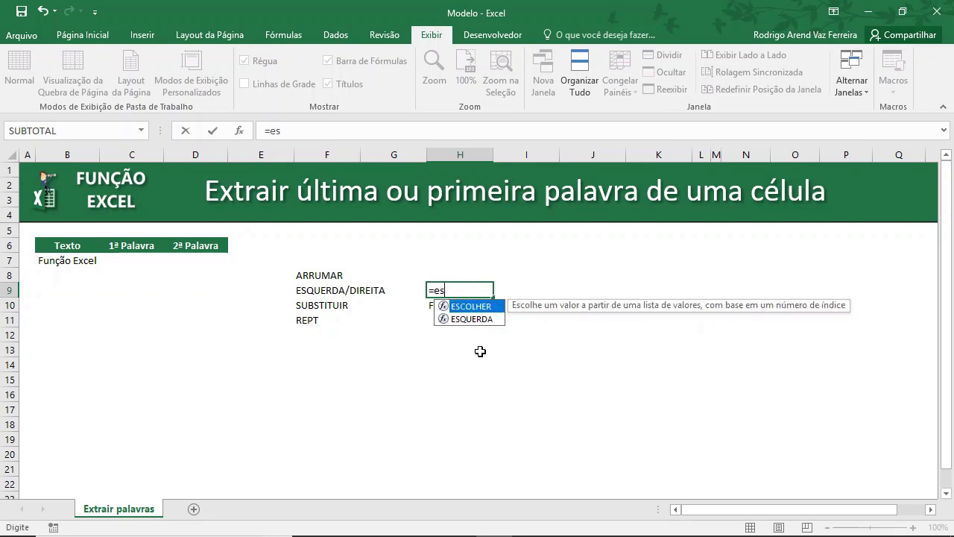
key(Down)
key(Tab)
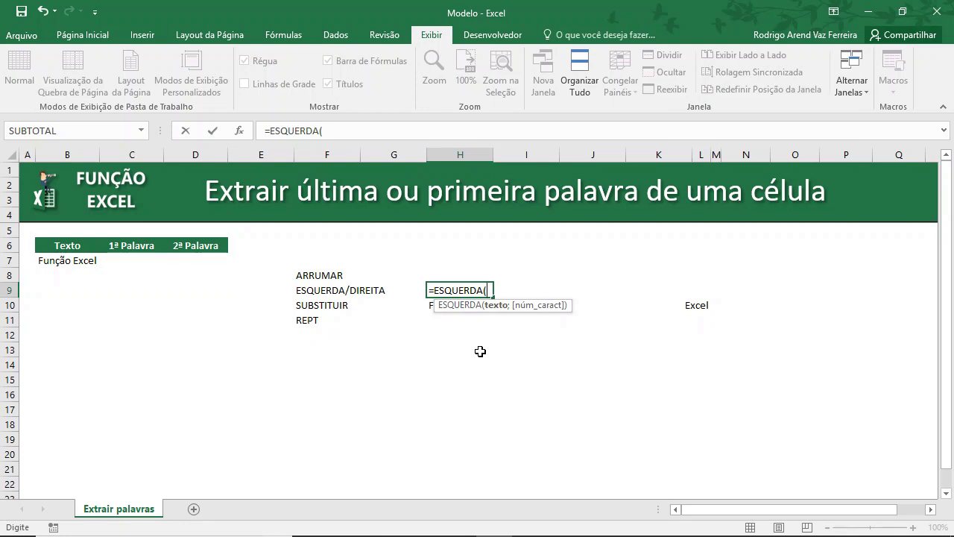
key(Down)
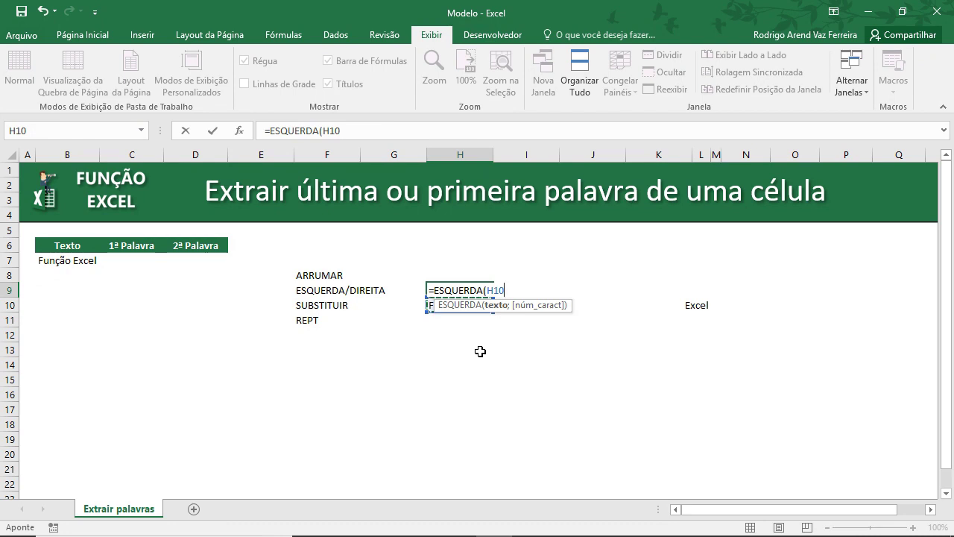
text(;100)
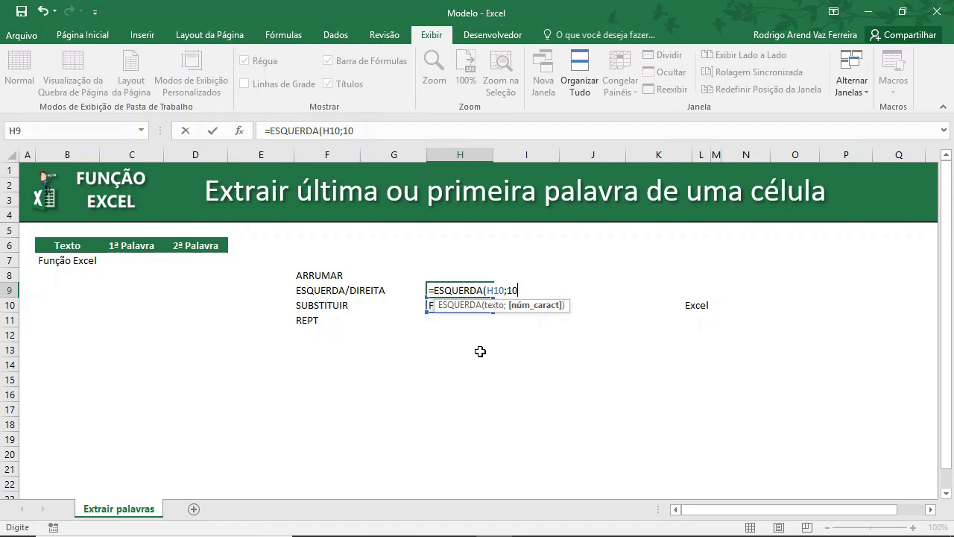
text())
key(Return)
key(Up)
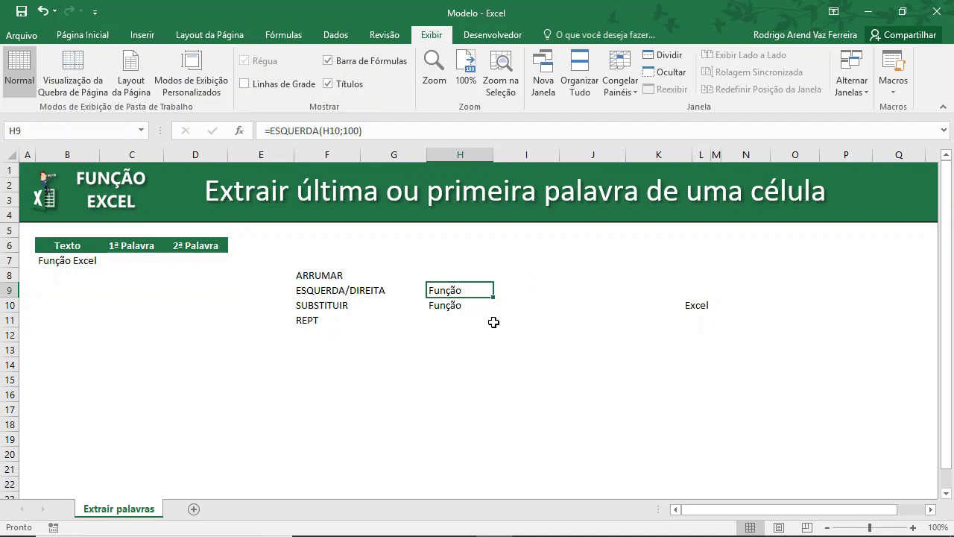
Enter =ARRUMAR(H9) in H8 to strip the extra spaces from the ESQUERDA result
key(F2)
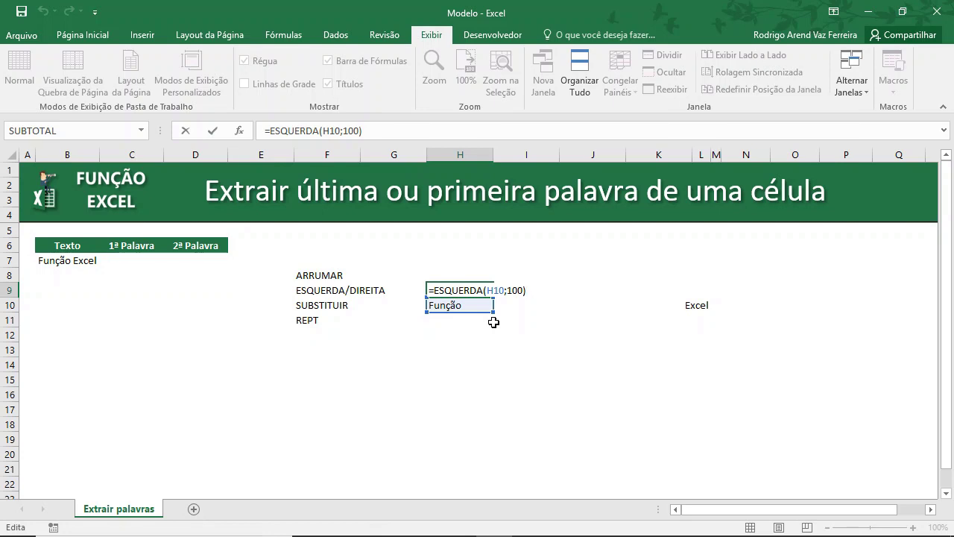
key(ctrl+Return)
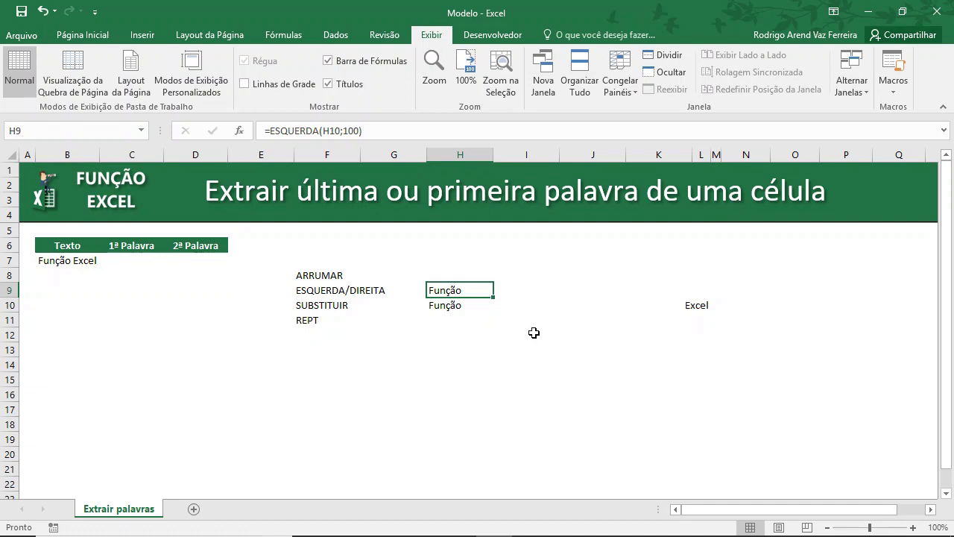
key(Up)
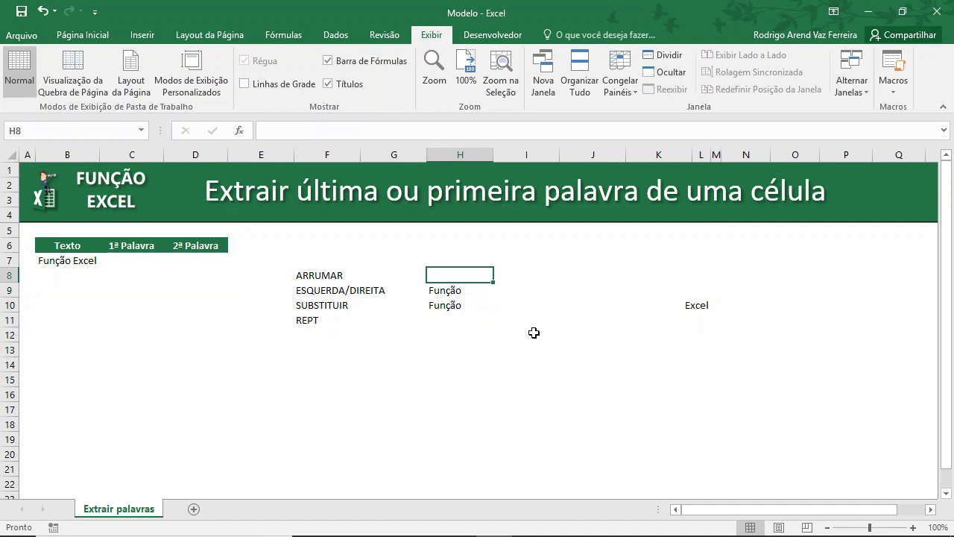
text(=)
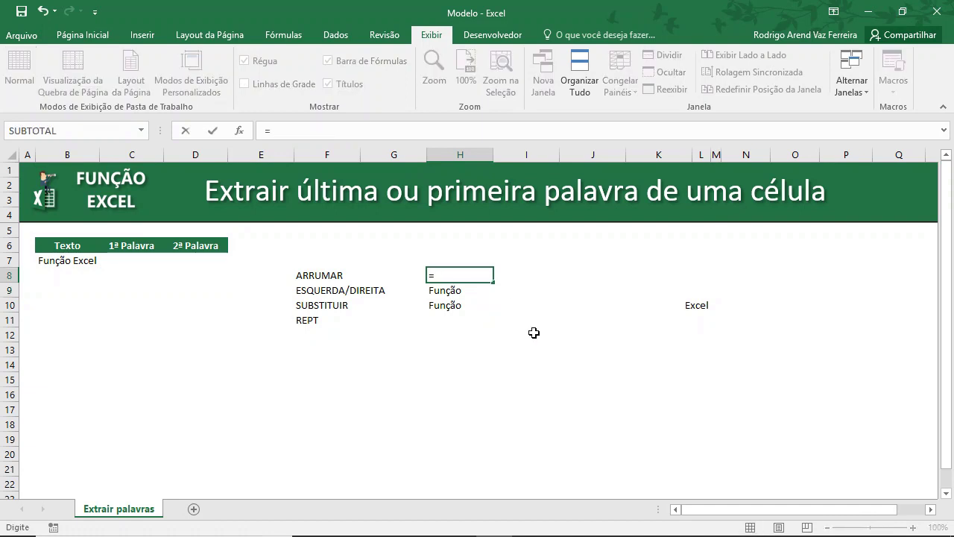
text(arrum)
key(Tab)
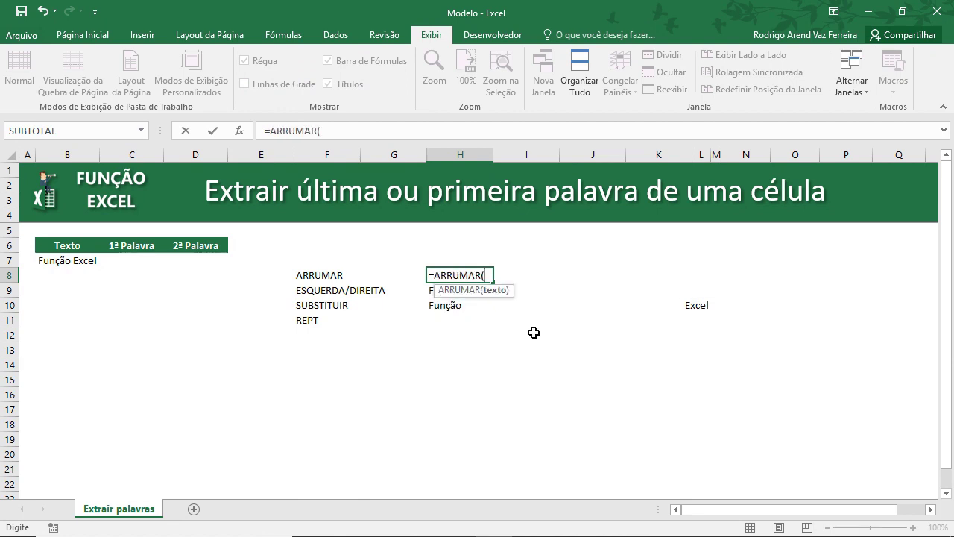
key(Down)
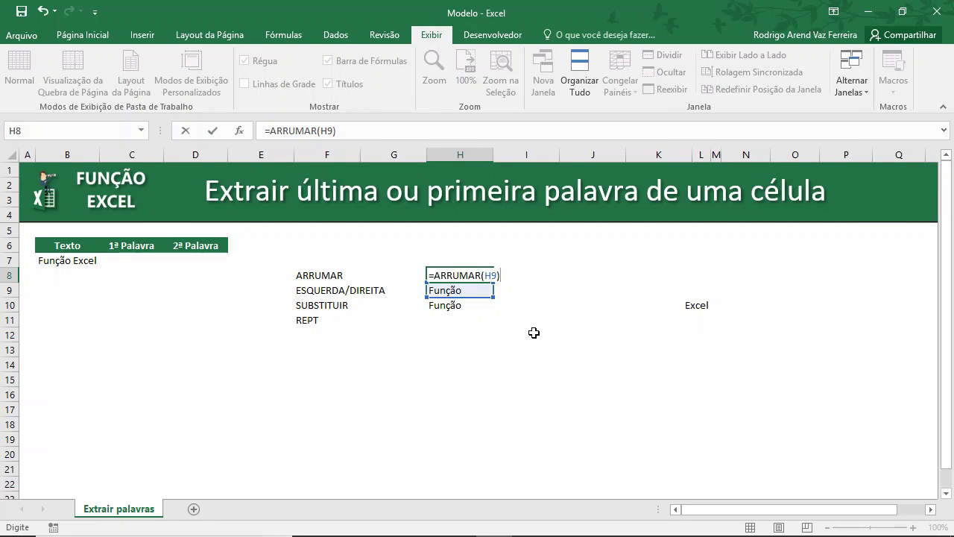
key(Return)
key(Up)
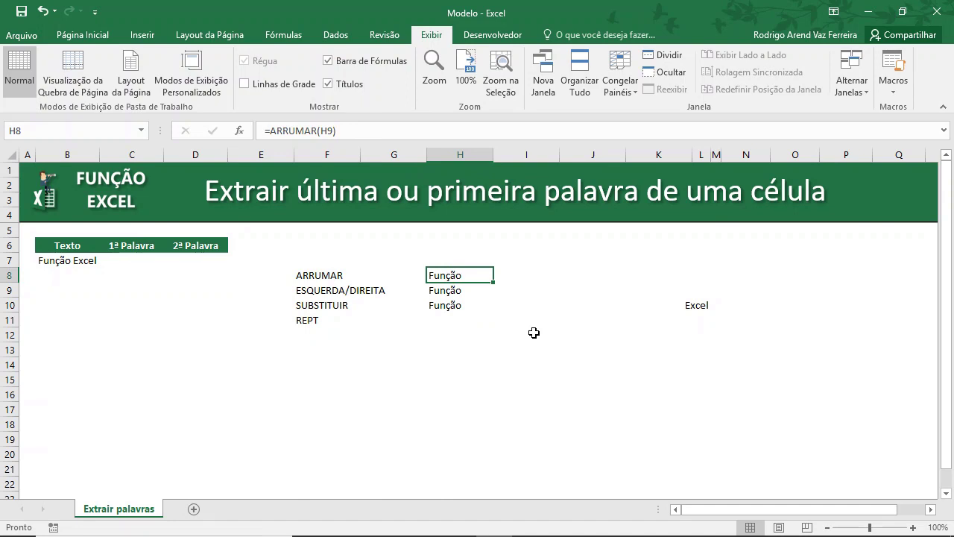
Copy the ARRUMAR and ESQUERDA results in H8:H9 and paste them as values into H13:H14
key(shift+Down)
key(ctrl+c)
key(Down)
key(Down)
key(Down)
key(Down)
key(Down)
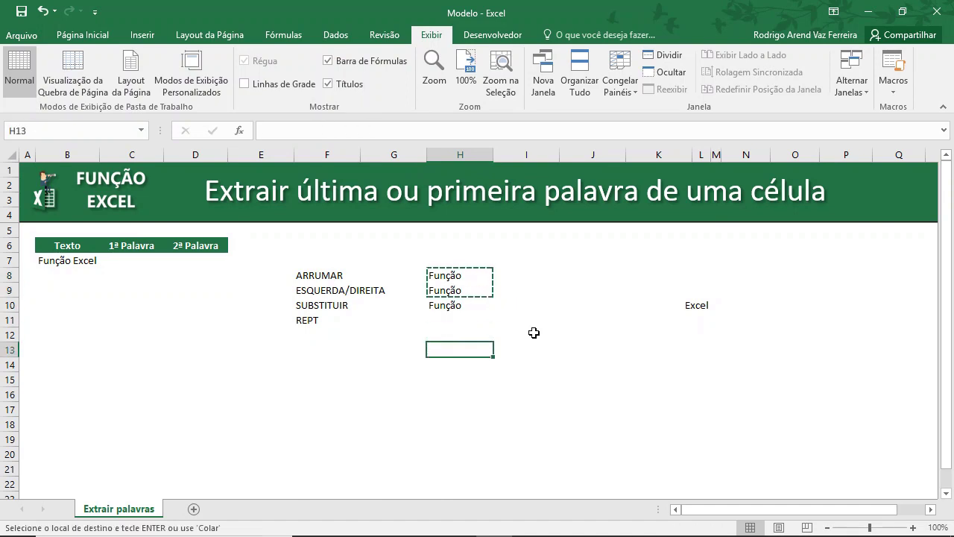
key(shift+F10)
key(ctrl+v)
key(Left)
key(Right)
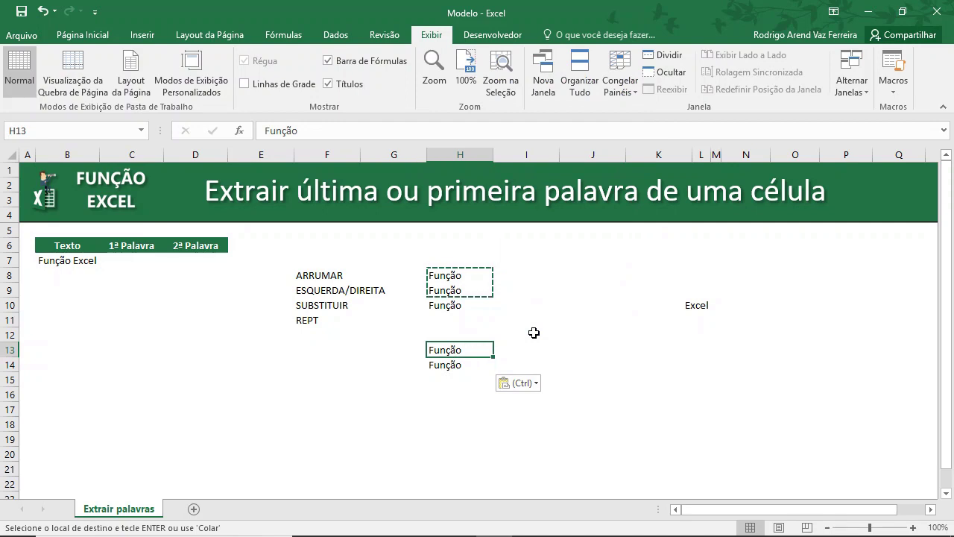
Inspect the pasted texts in H13 and H14 for trailing spaces and clear both cells
key(F2)
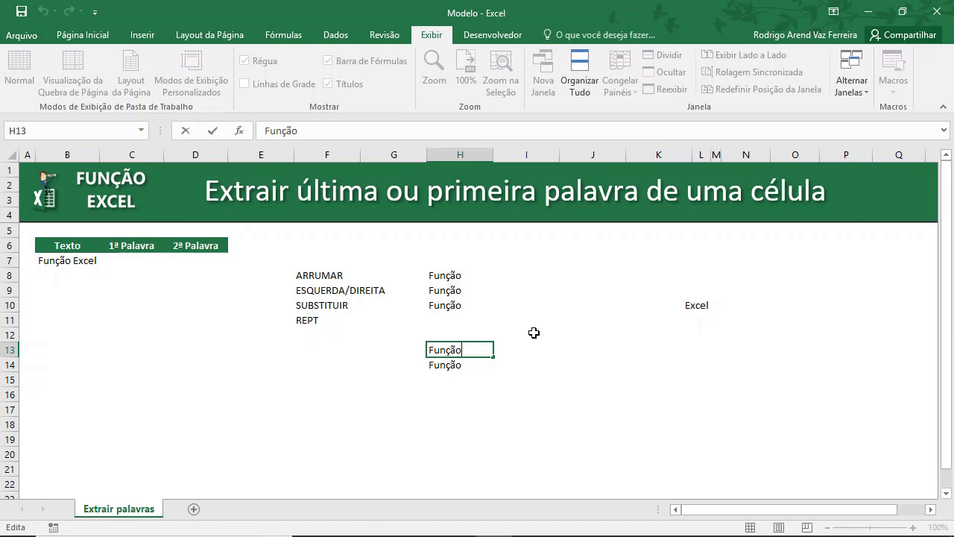
key(Return)
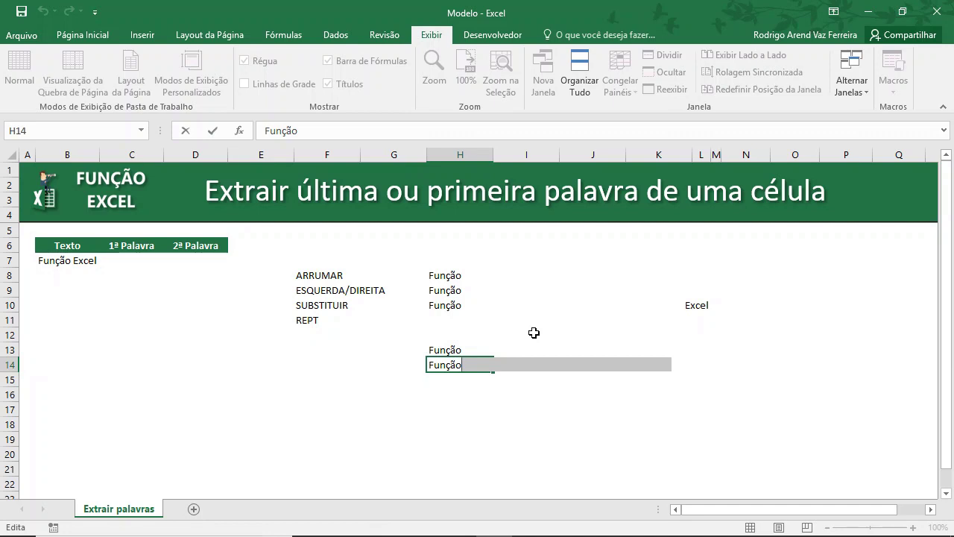
key(shift+Return)
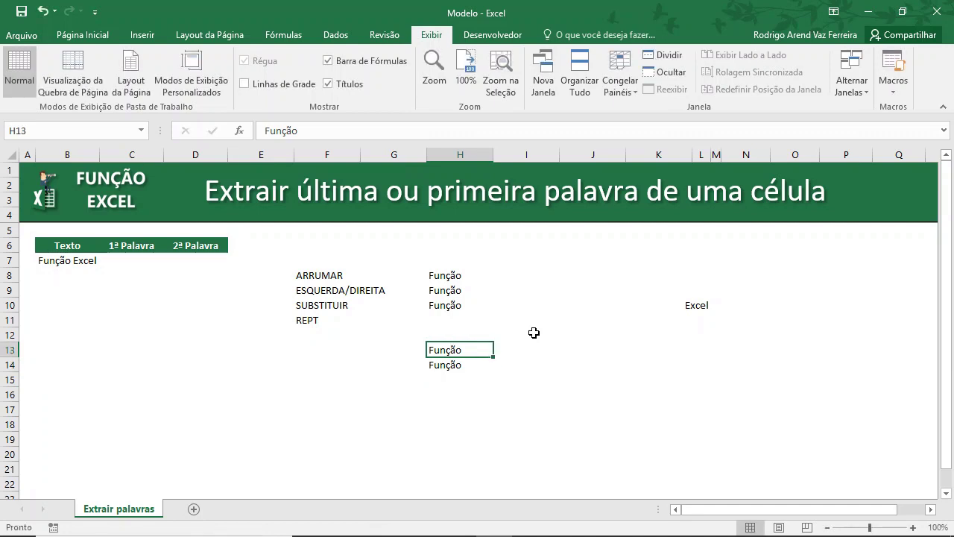
key(shift+Down)
key(Delete)
Compare the repetition count in H11's REPT formula with the character count in H9's ESQUERDA formula
key(Up)
key(Up)
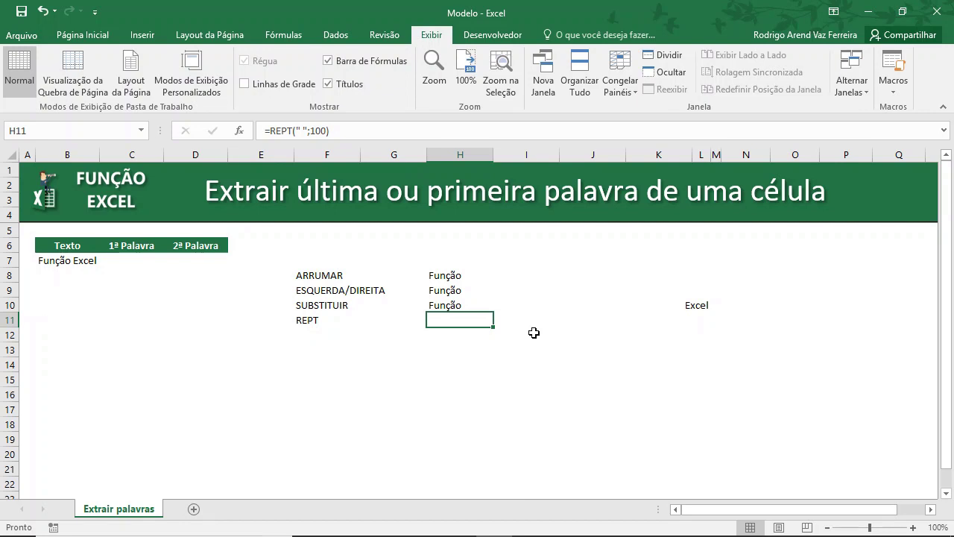
key(F2)
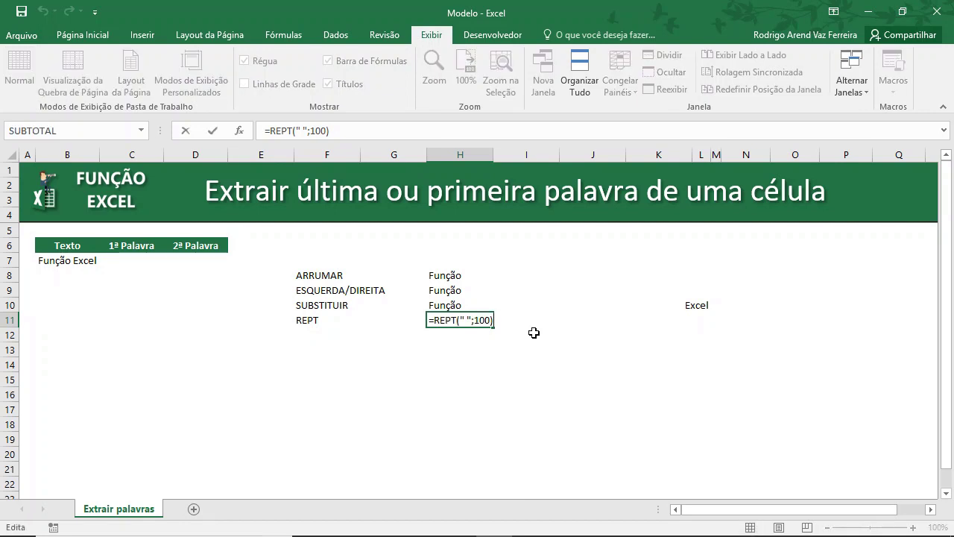
key(Escape)
key(Up)
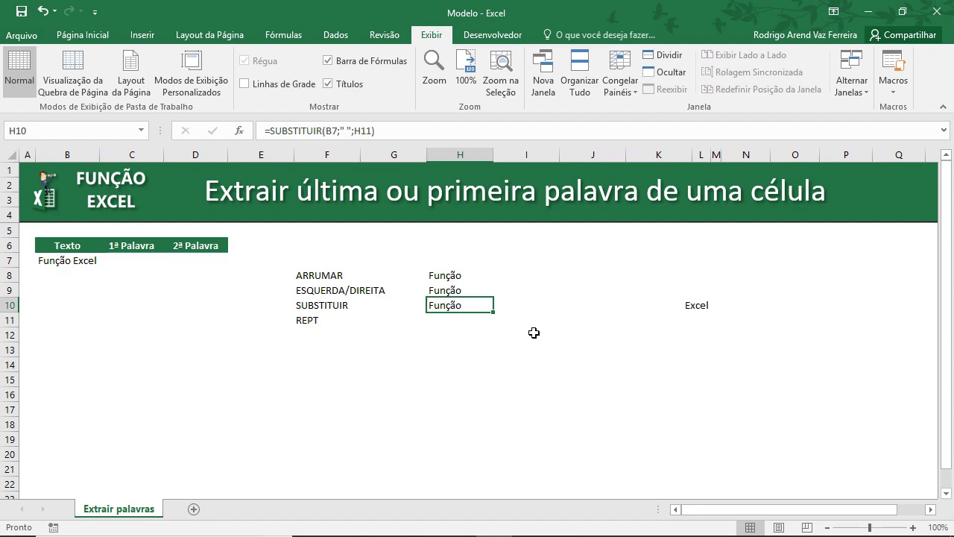
key(Up)
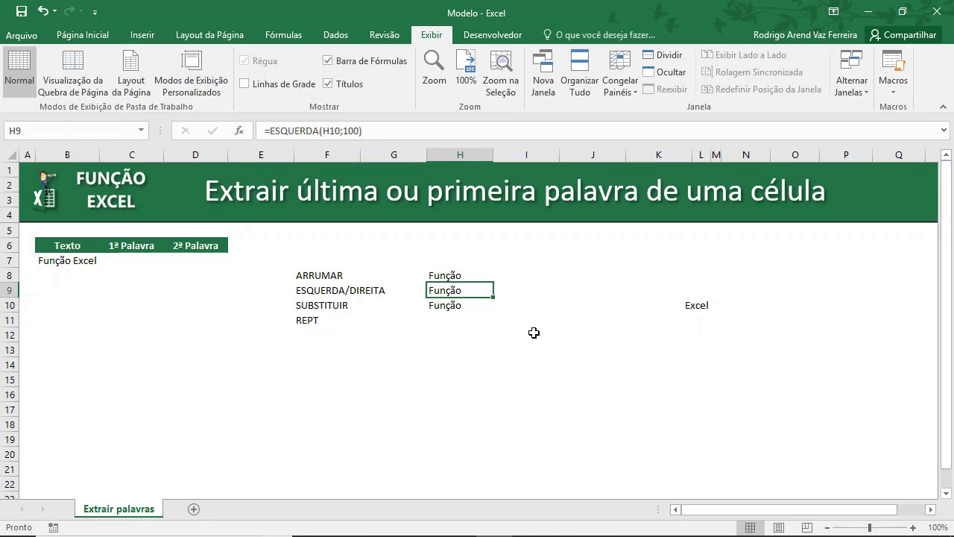
key(Down)
key(Down)
key(F2)
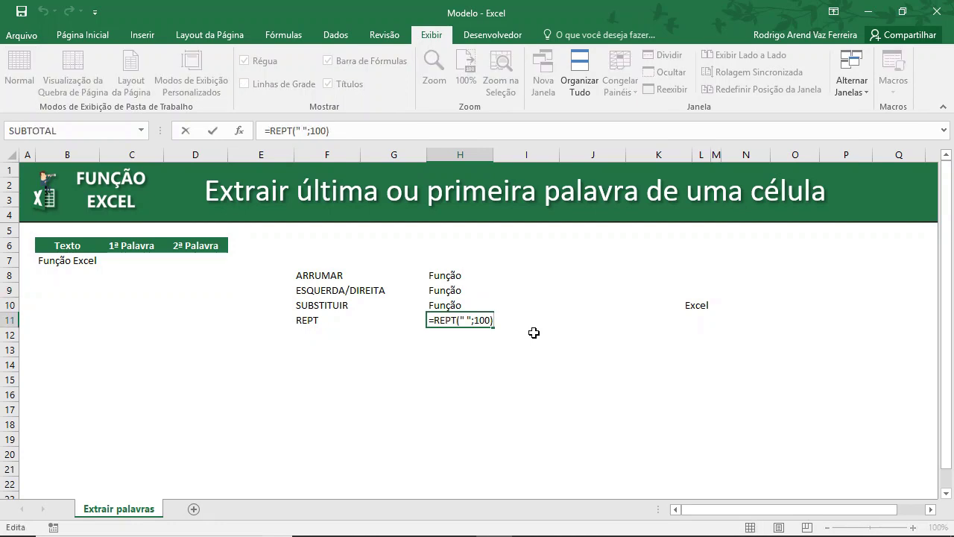
key(Escape)
key(Up)
key(Up)
key(F2)
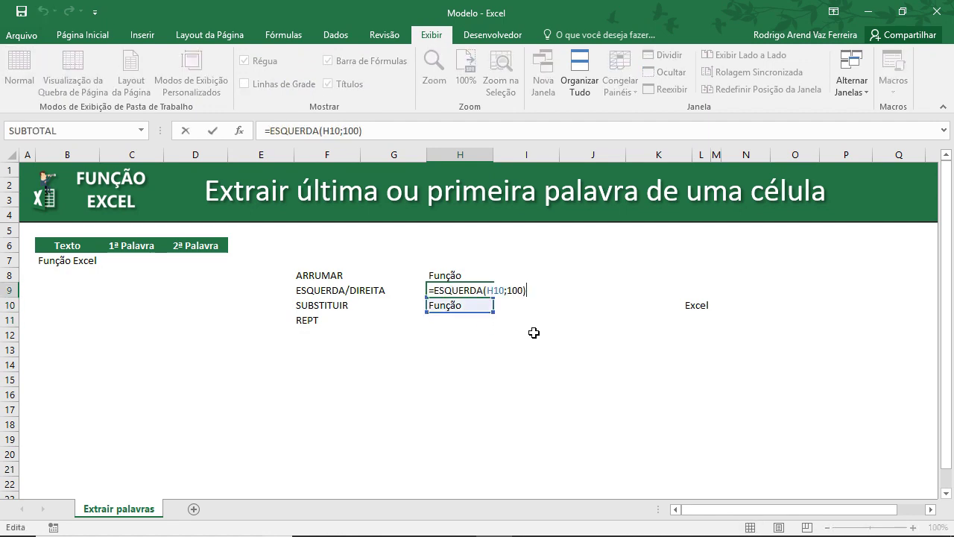
key(Escape)
key(Down)
key(Down)
key(F2)
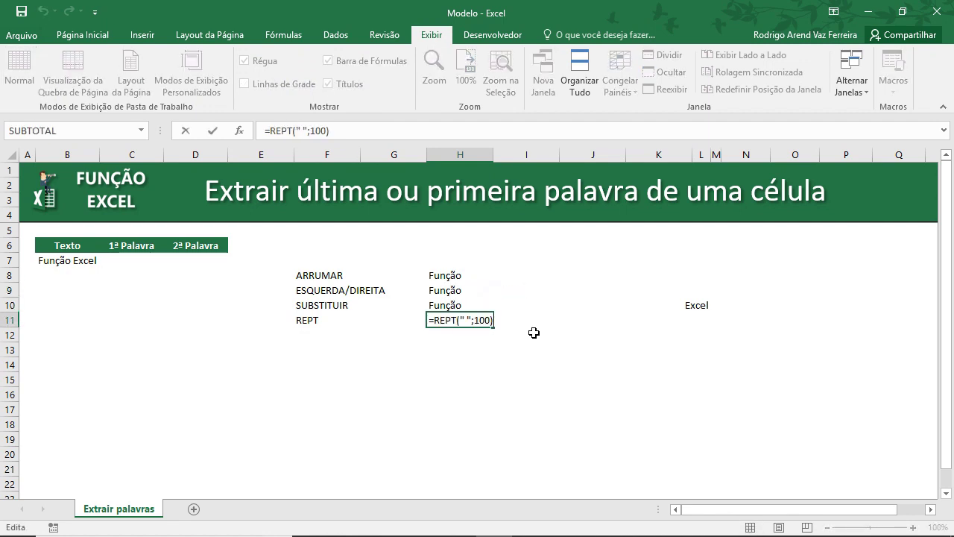
key(Escape)
key(Up)
key(Up)
key(F2)
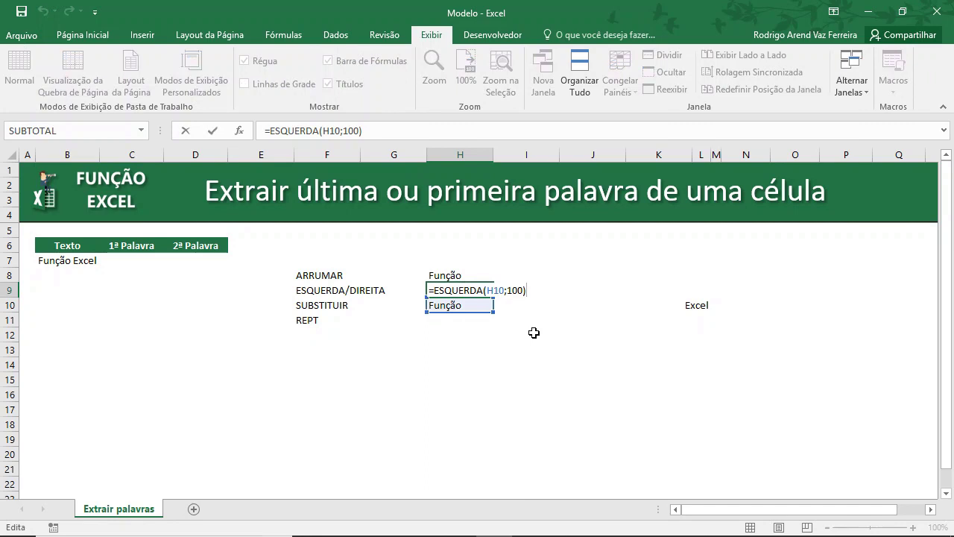
key(Escape)
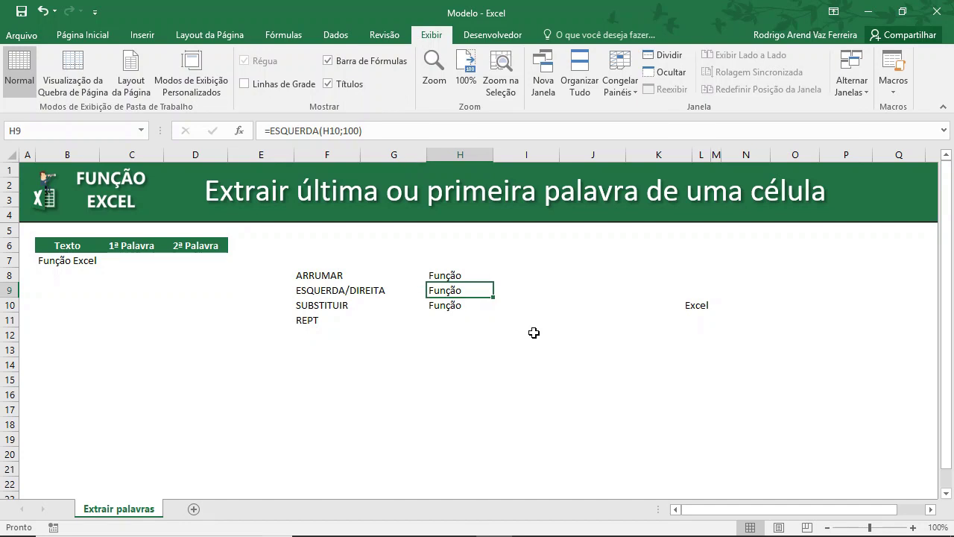
Review how the SUBSTITUIR, ESQUERDA, REPT and ARRUMAR formulas in H8:H11 build on each other, checking REPT's número_vezes argument
key(Down)
key(Up)
key(Down)
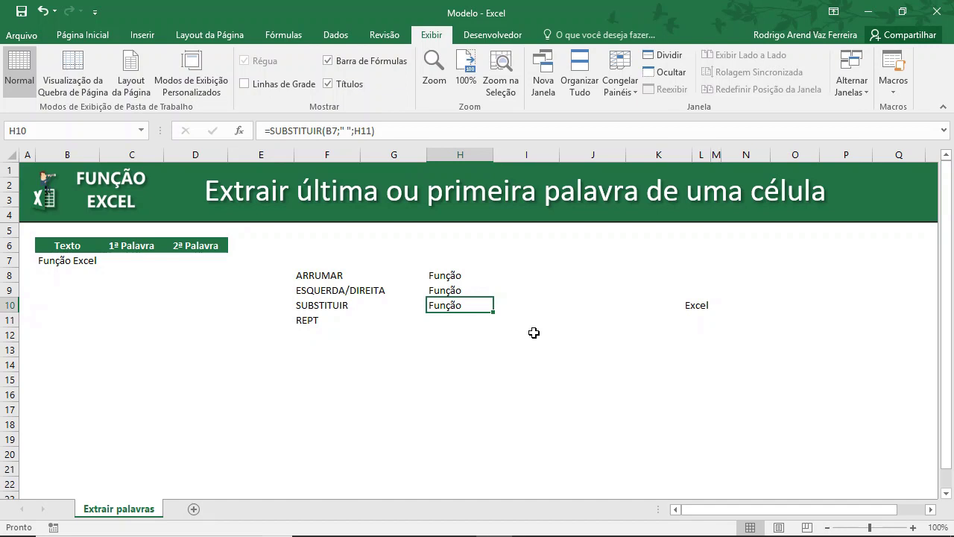
key(Up)
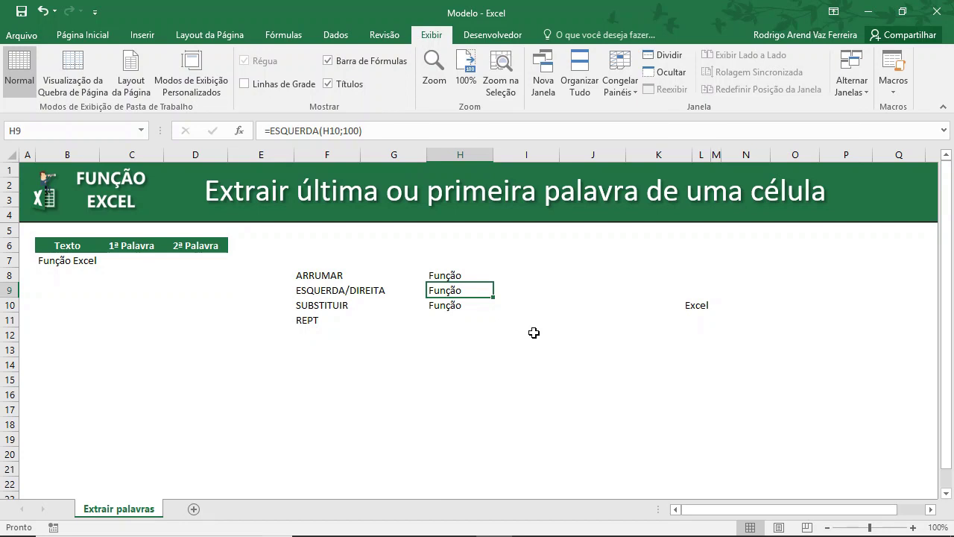
key(Down)
key(Down)
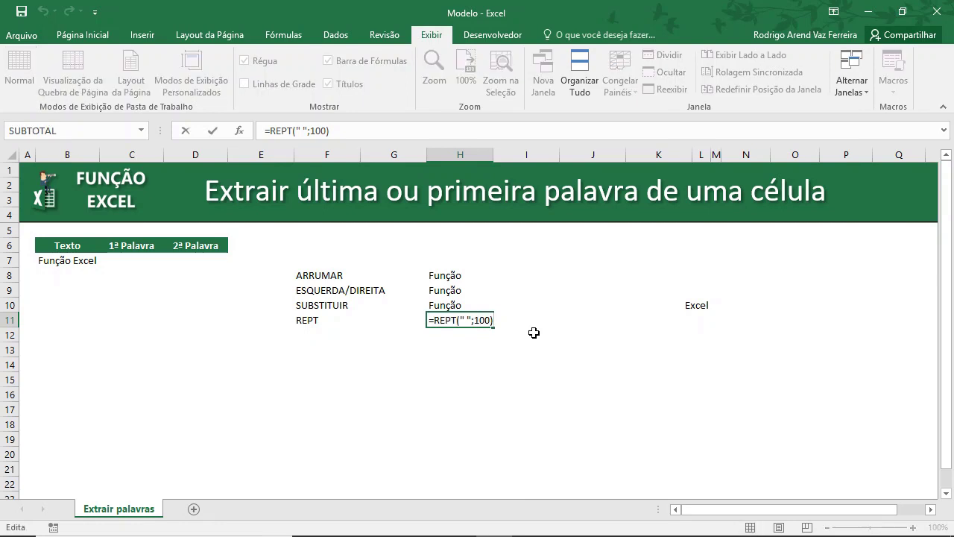
key(Left)
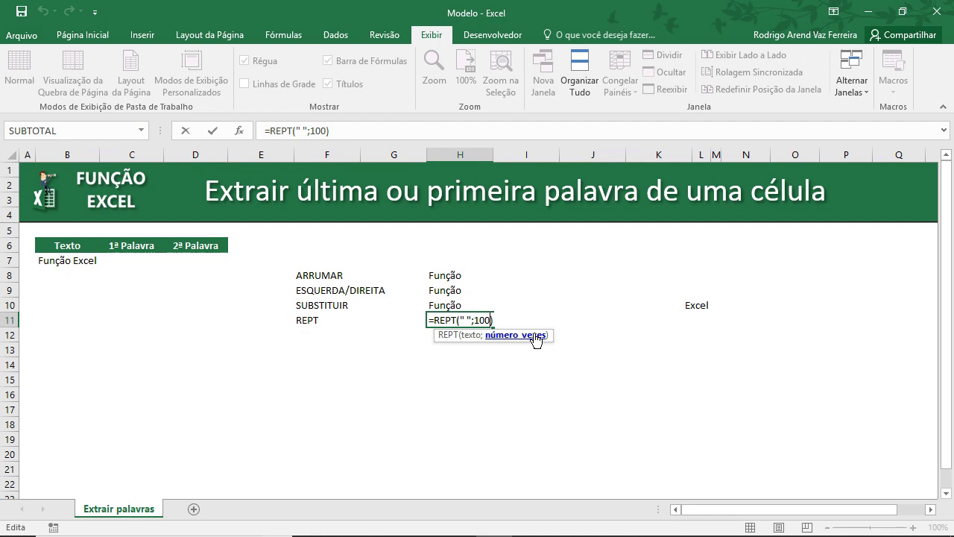
key(ctrl+Return)
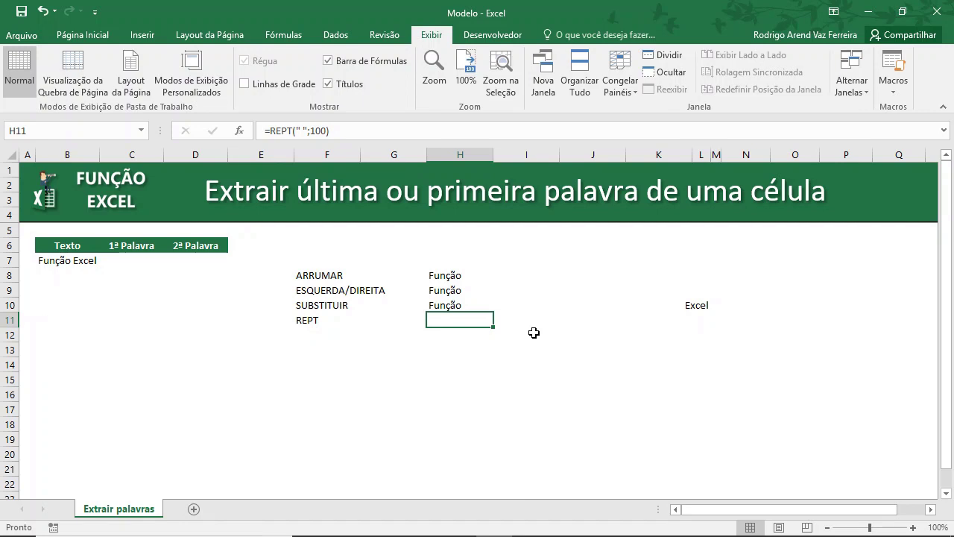
key(F2)
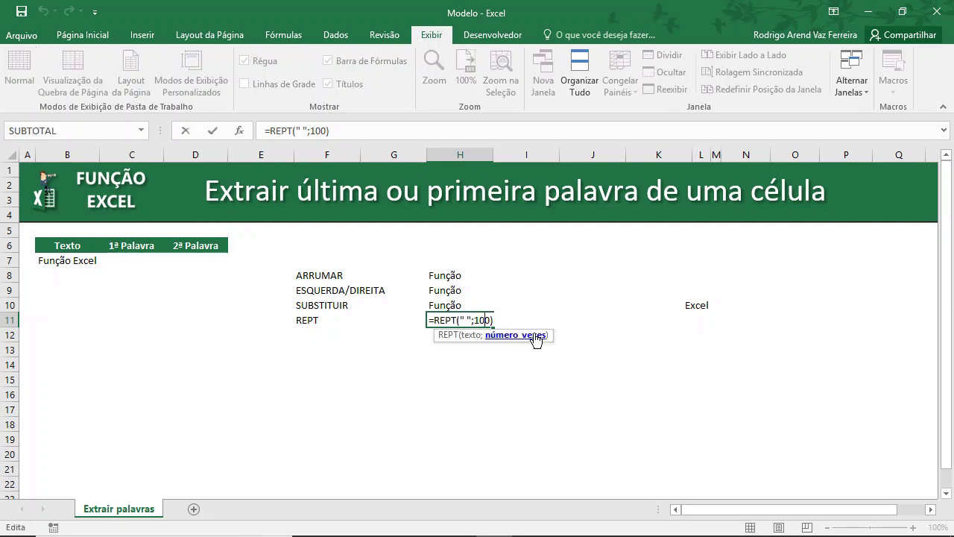
key(Escape)
key(Up)
key(Down)
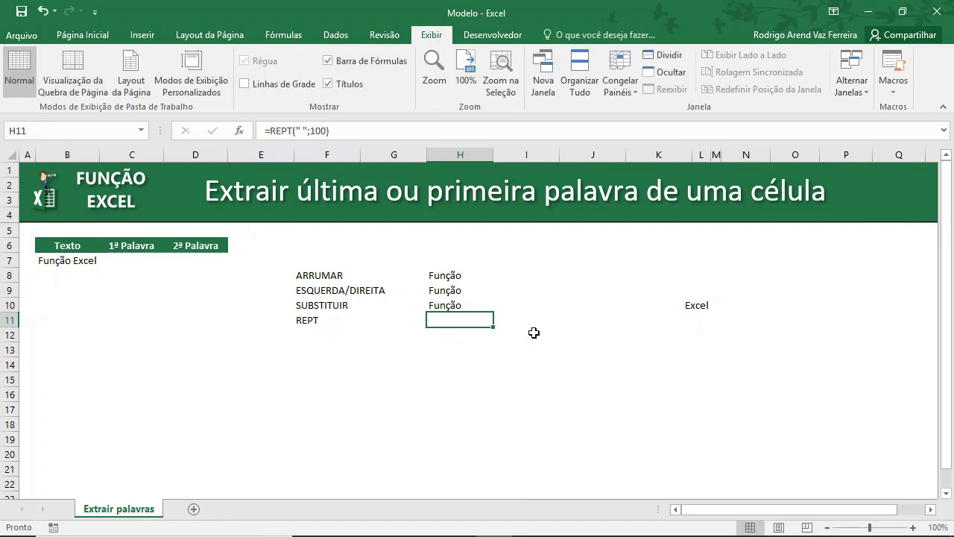
key(Up)
key(Up)
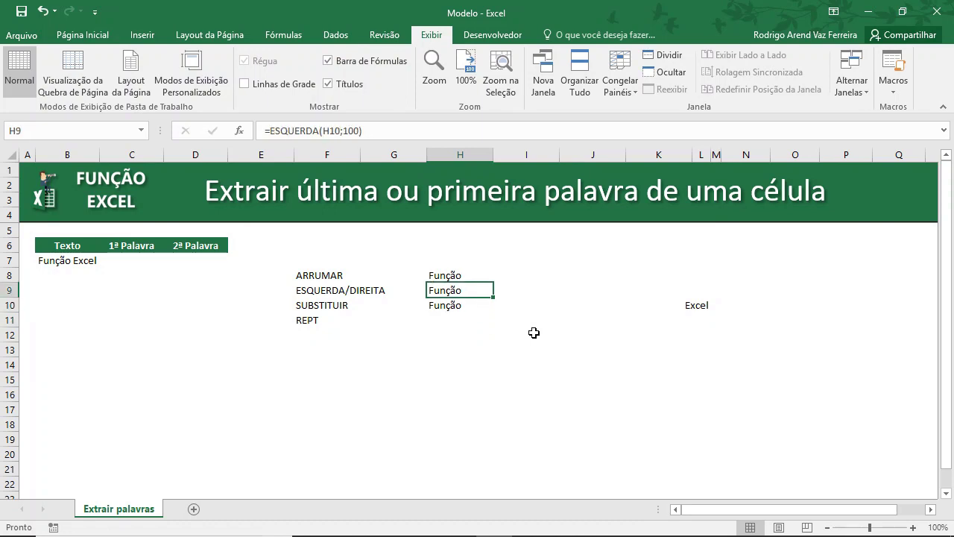
key(Up)
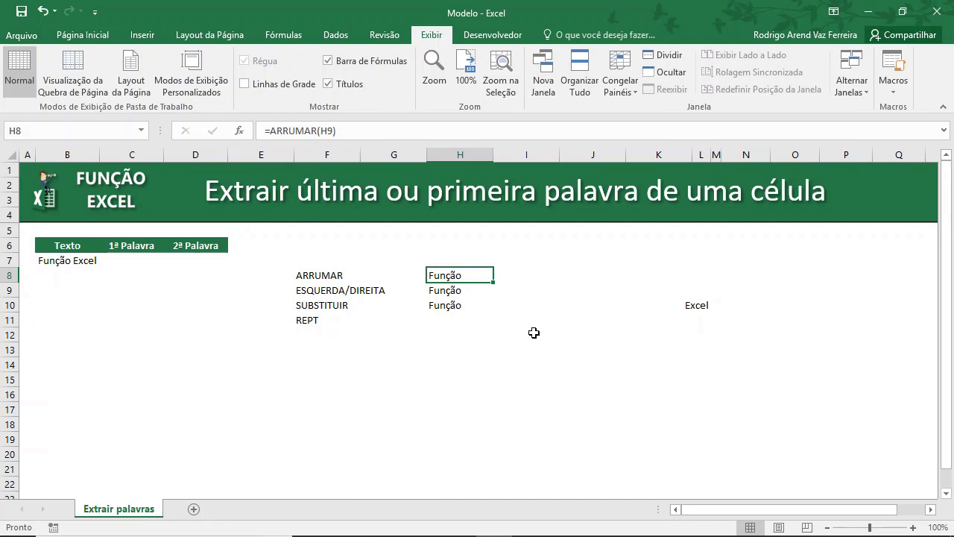
Start a nested formula in C7 with ARRUMAR containing ESQUERDA, which in turn contains SUBSTITUIR
key(Up)
key(Left)
key(Left)
key(Left)
key(Left)
key(Left)
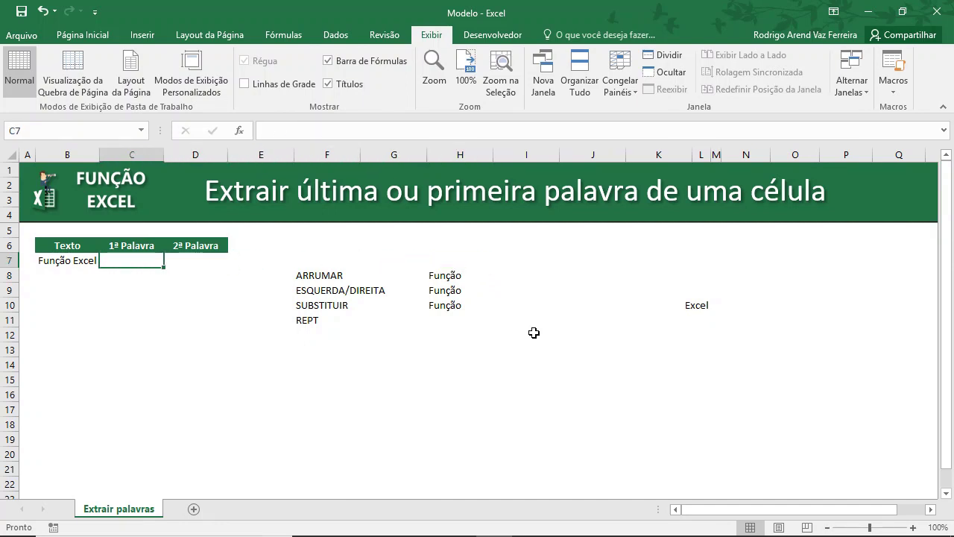
text(=arrum)
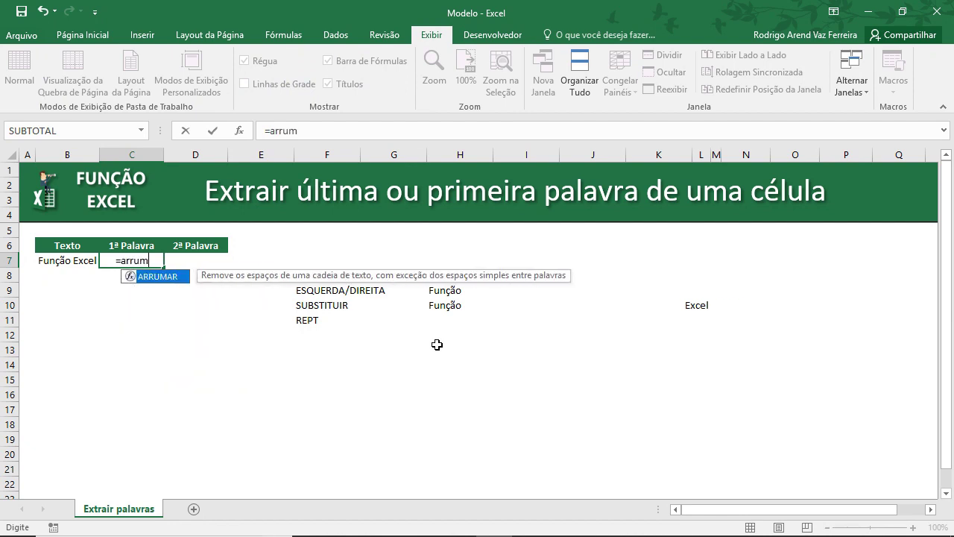
key(Tab)
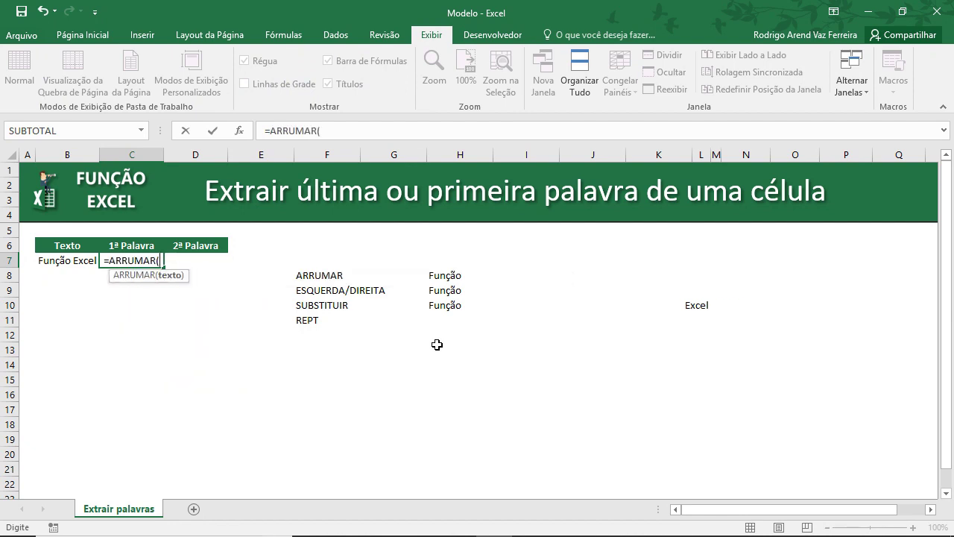
text(esqu)
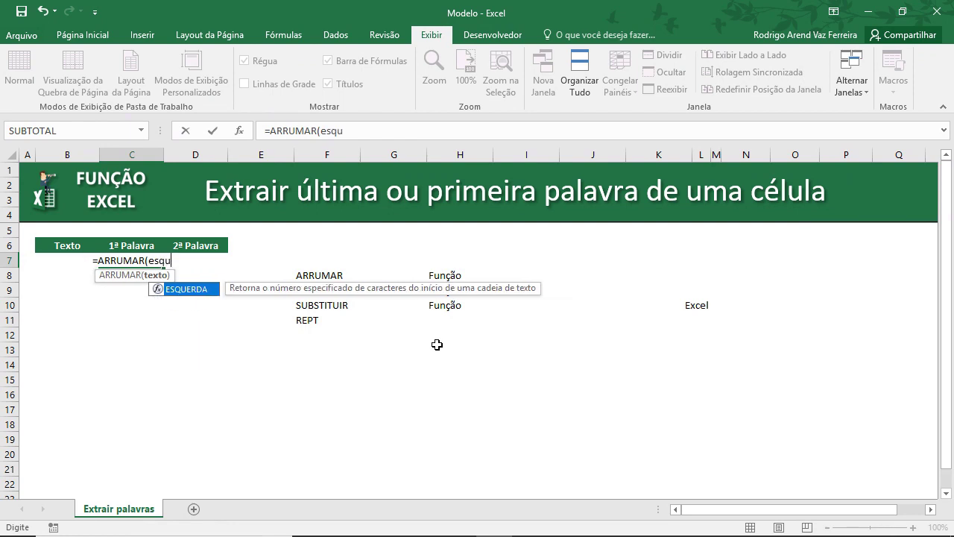
key(Tab)
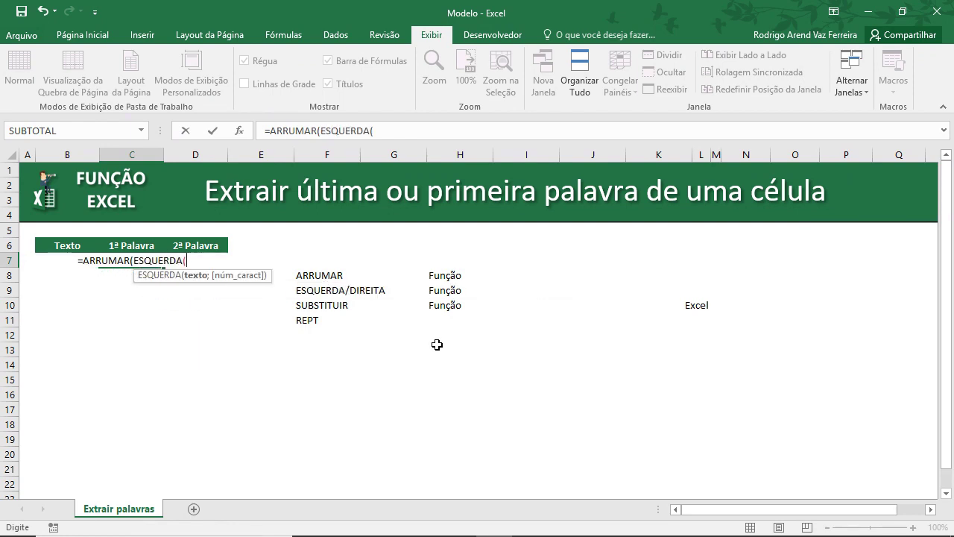
text(sub)
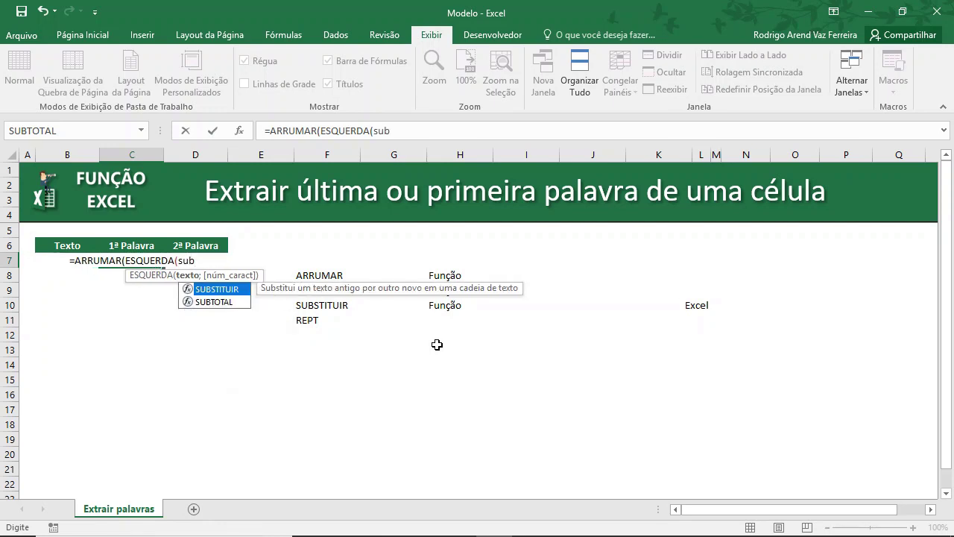
key(Tab)
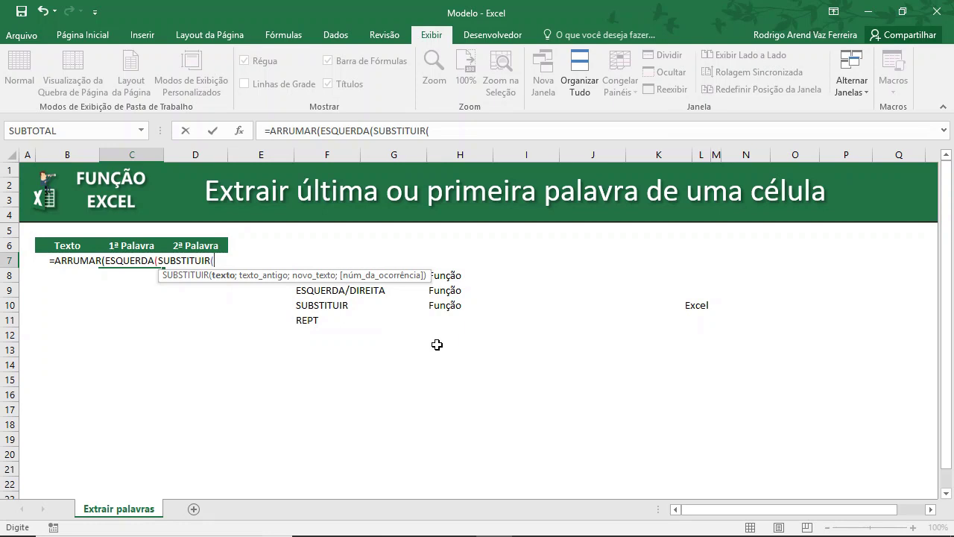
Fill in the nested SUBSTITUIR in C7 with B7 as text, " " as old text and REPT(" ";100) as new text
key(Left)
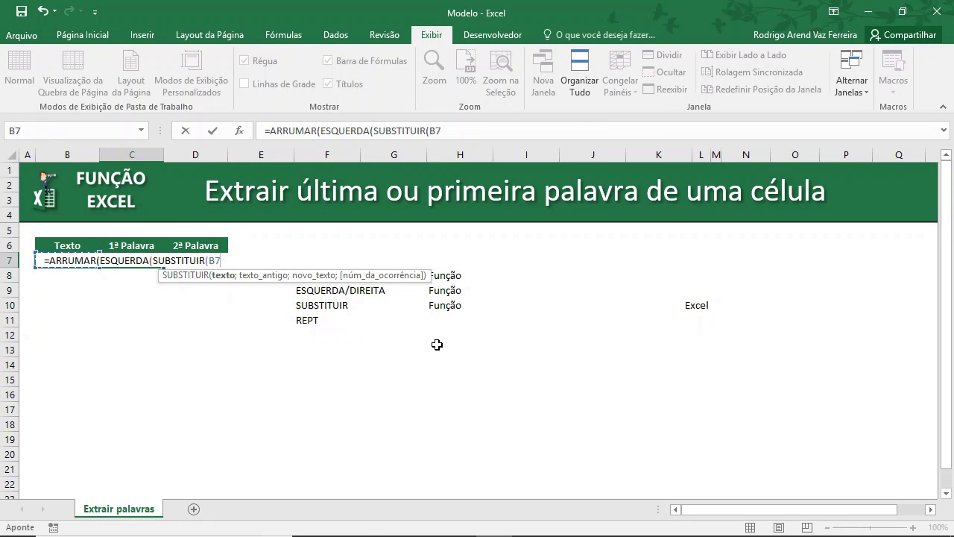
text(;)
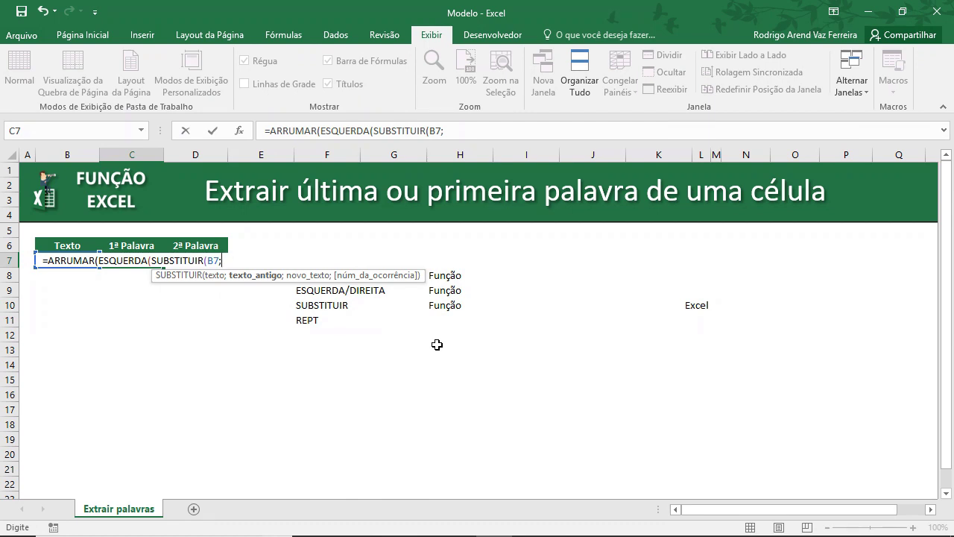
text(" ";)
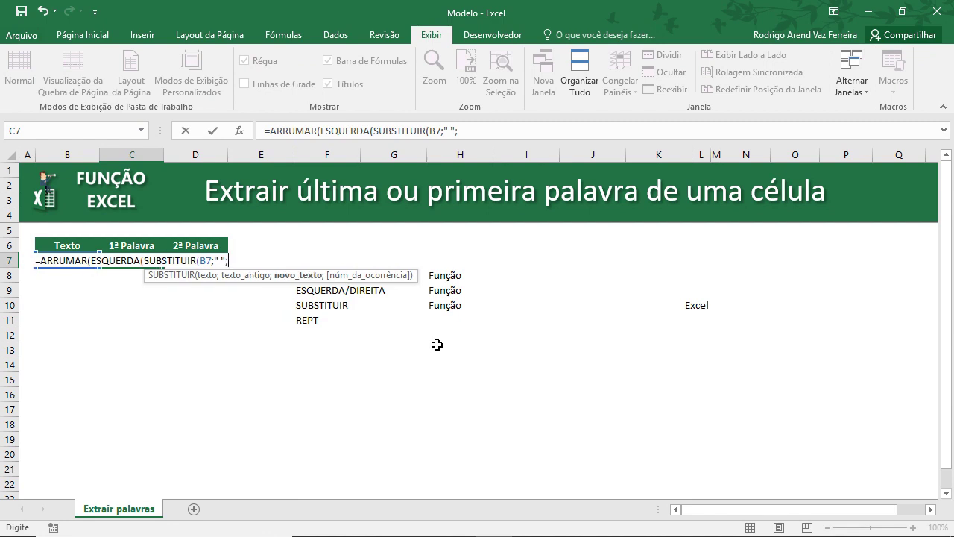
text(rep)
key(Tab)
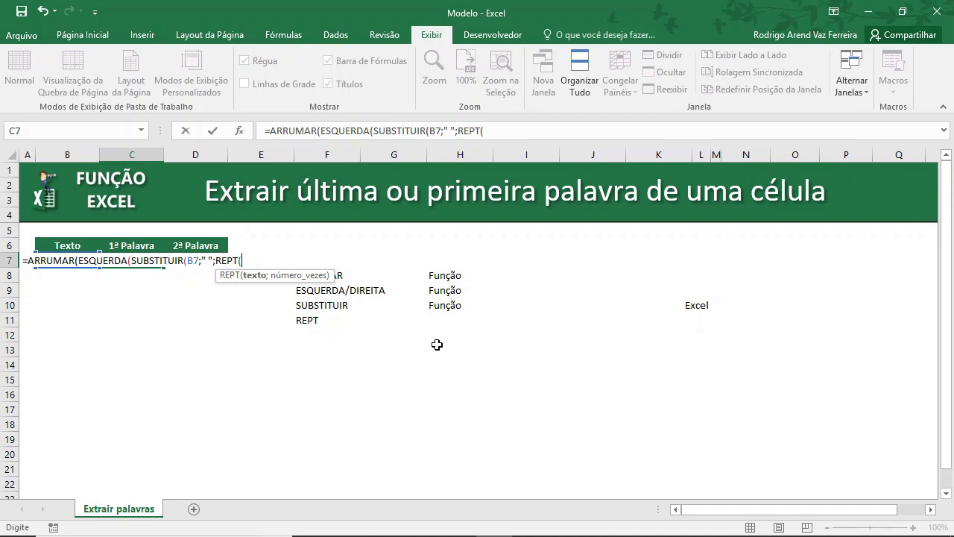
text(" ";)
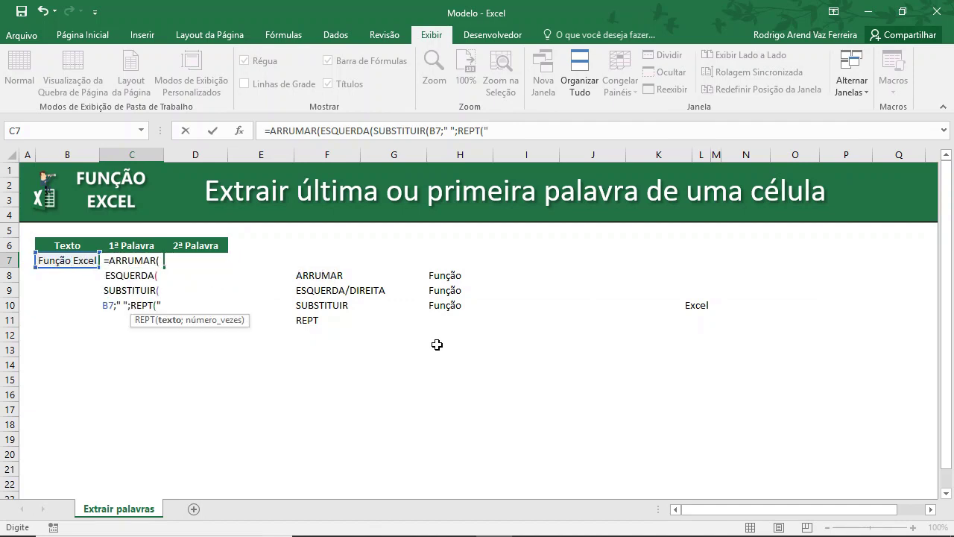
text(10)
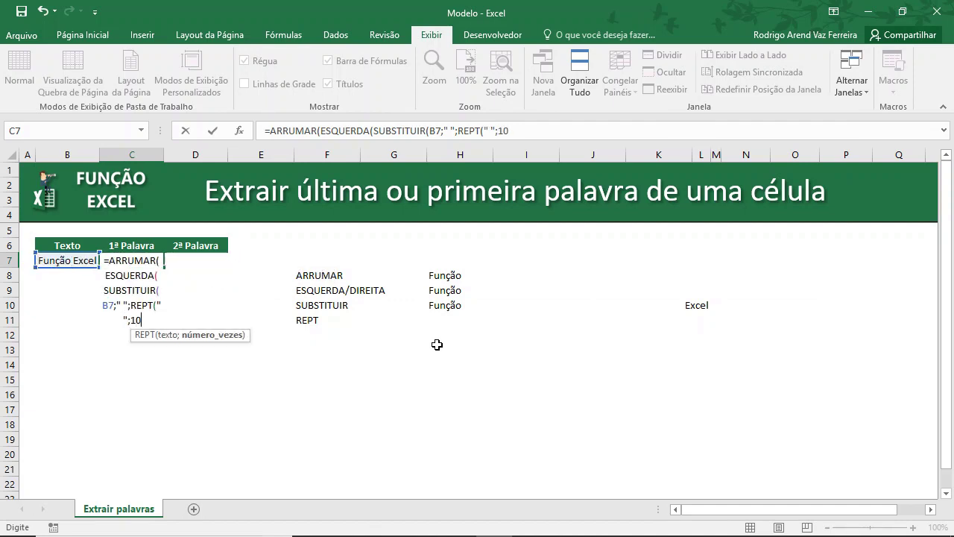
text(0))
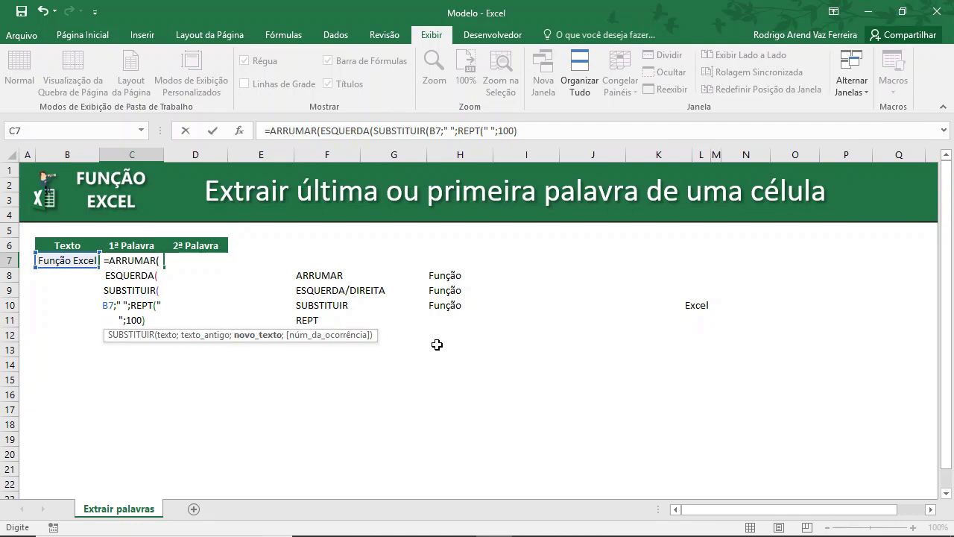
text())
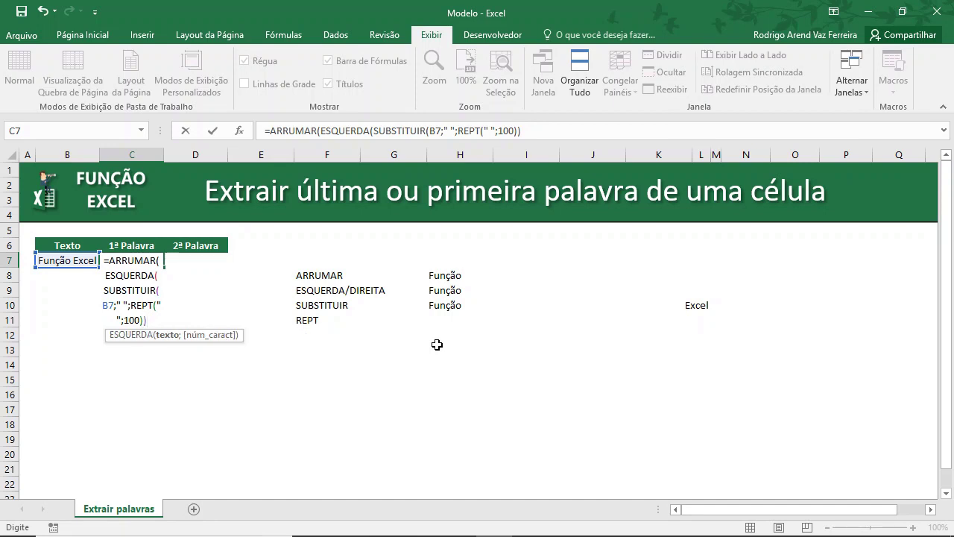
Set ESQUERDA's character count to 100 and complete the nested ARRUMAR formula in C7
text(;)
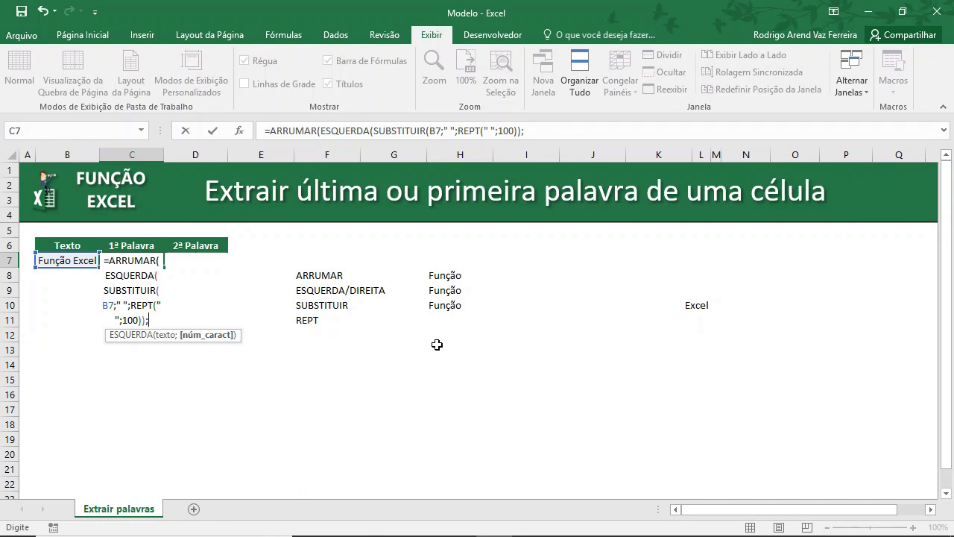
text(100)
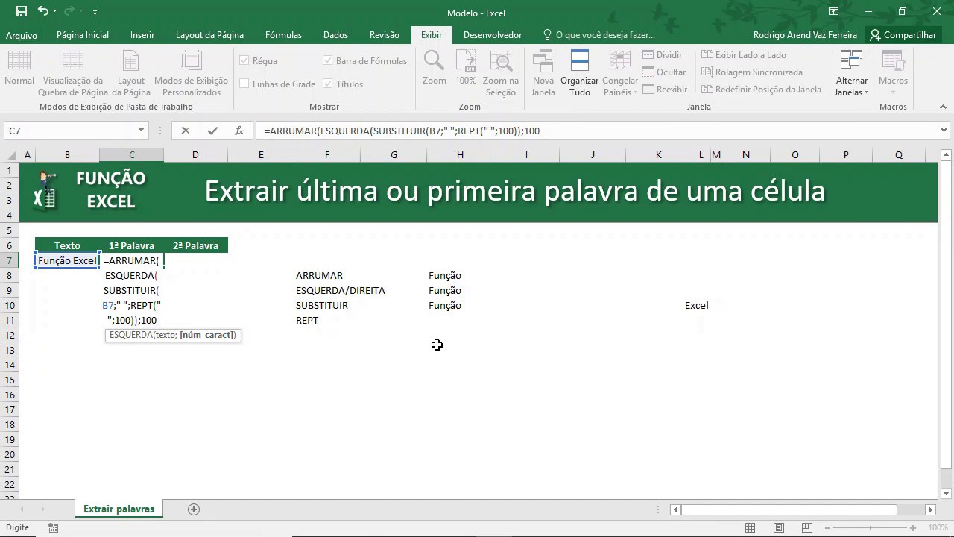
text())
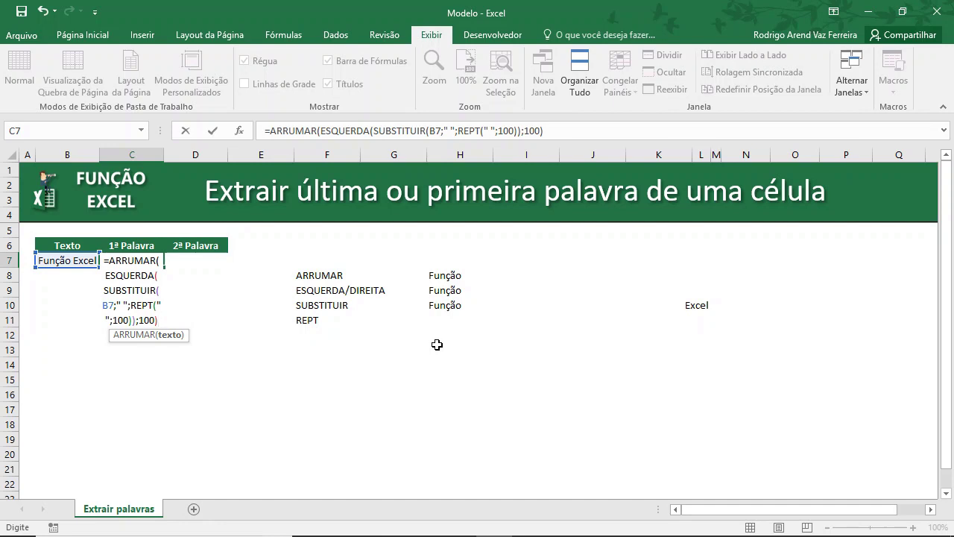
text())
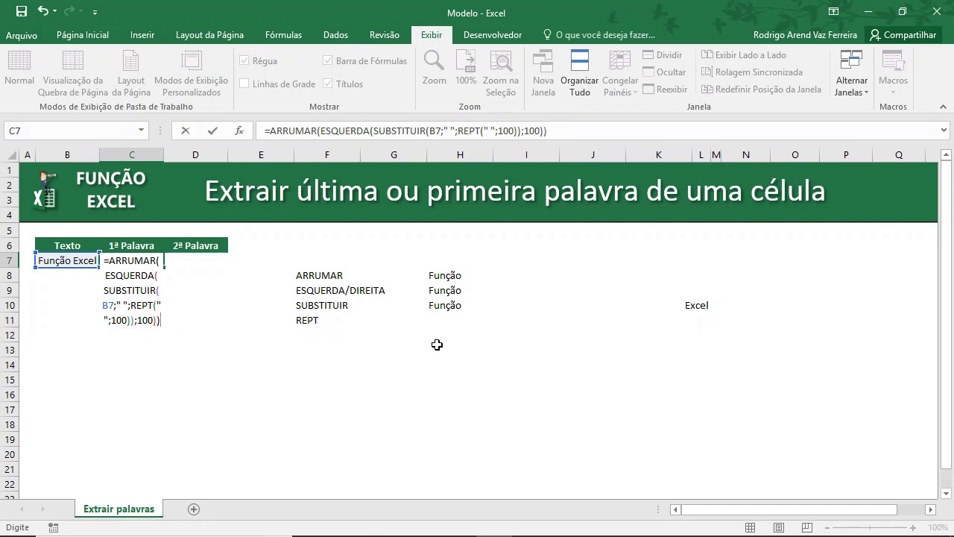
key(Return)
key(Up)
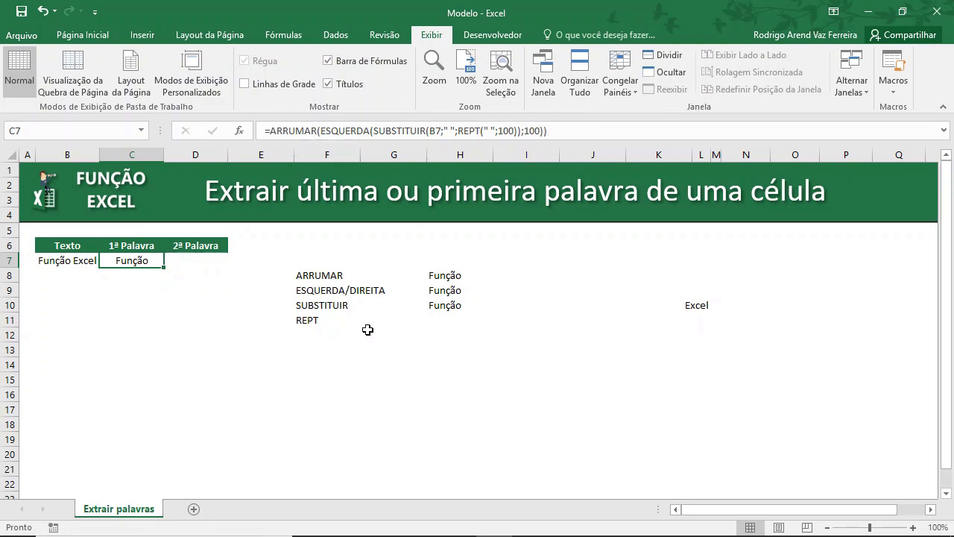
Copy the REPT(" ";100) expression from H11's formula without its equals sign
click(441, 319)
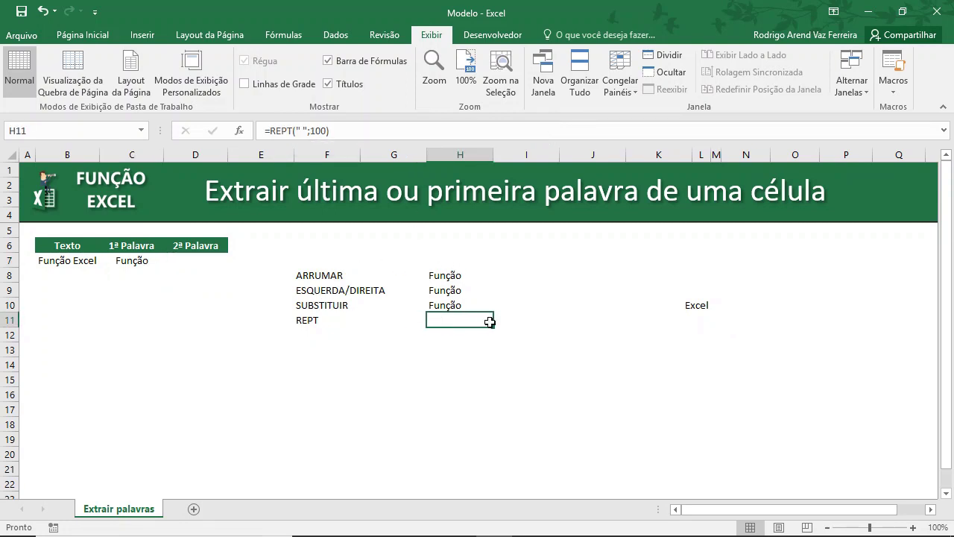
key(Up)
key(F2)
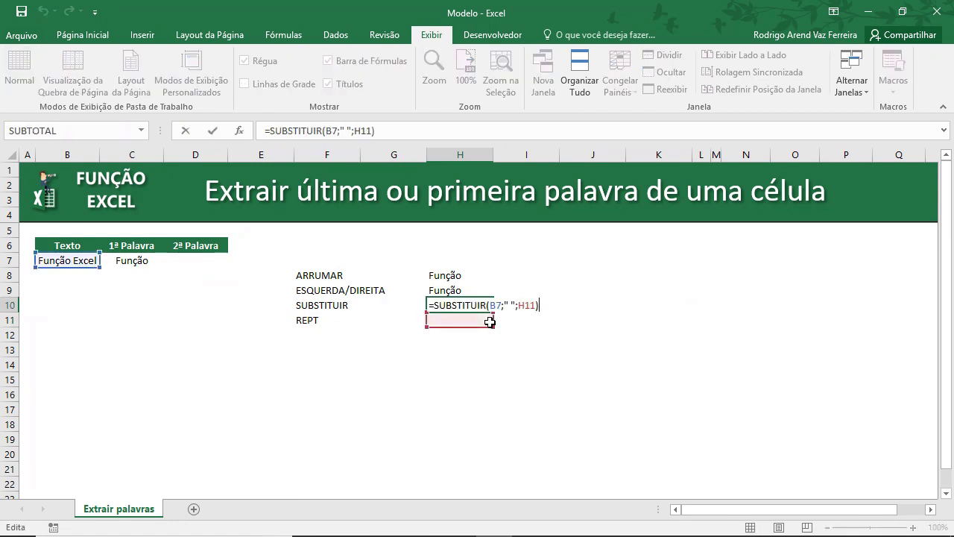
key(Escape)
double_click(490, 322)
key(shift+Home)
key(shift+Right)
key(ctrl+c)
key(Escape)
key(Up)
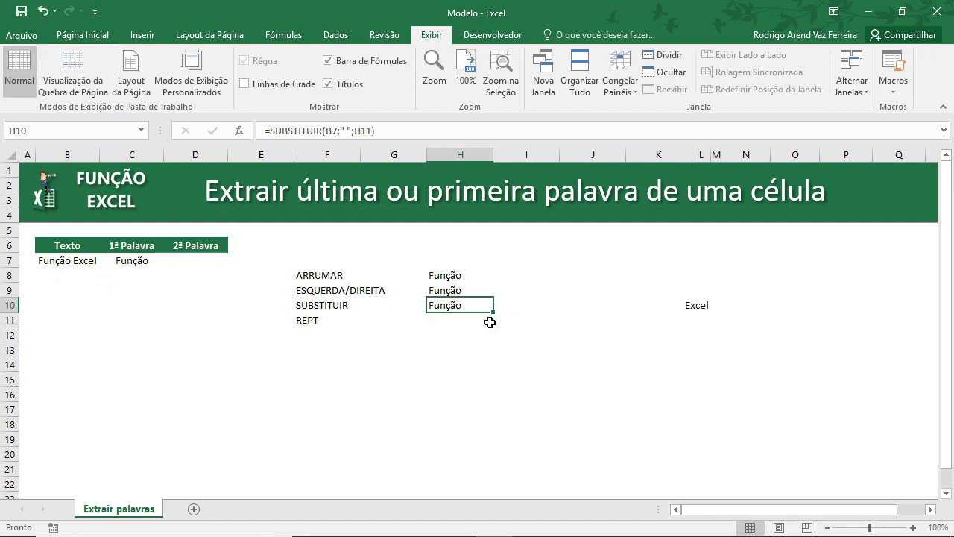
Replace the H11 reference in H10's SUBSTITUIR formula with the copied REPT(" ";100) expression
key(F2)
key(BackSpace)
key(BackSpace)
key(BackSpace)
key(ctrl+v)
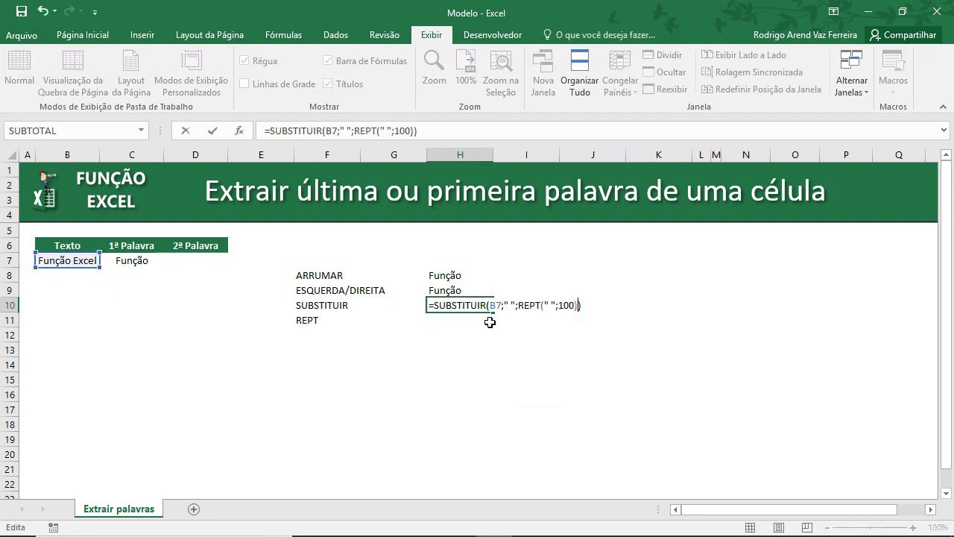
key(Return)
Check H9's ESQUERDA formula and copy the SUBSTITUIR expression from H10 without its equals sign
key(Up)
key(Up)
key(F2)
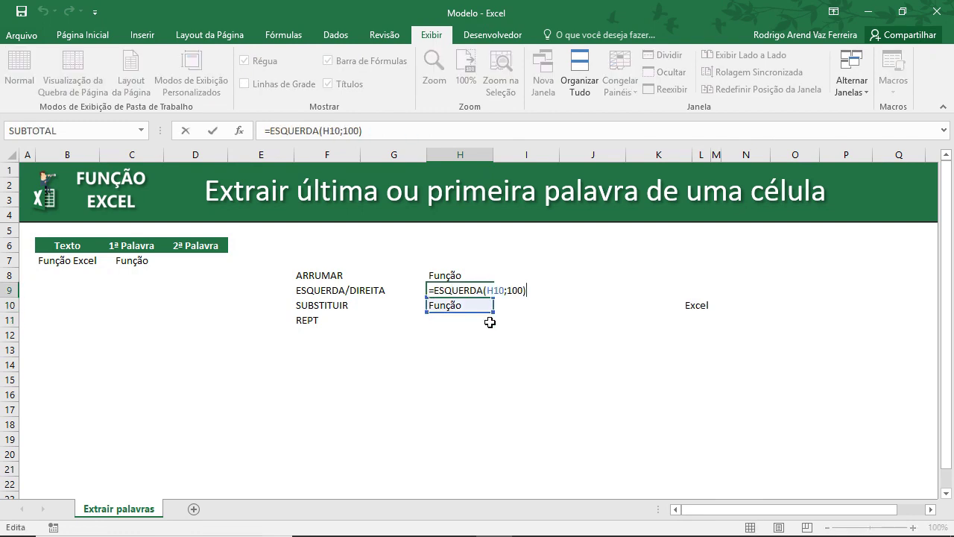
key(Return)
key(F2)
key(shift+Home)
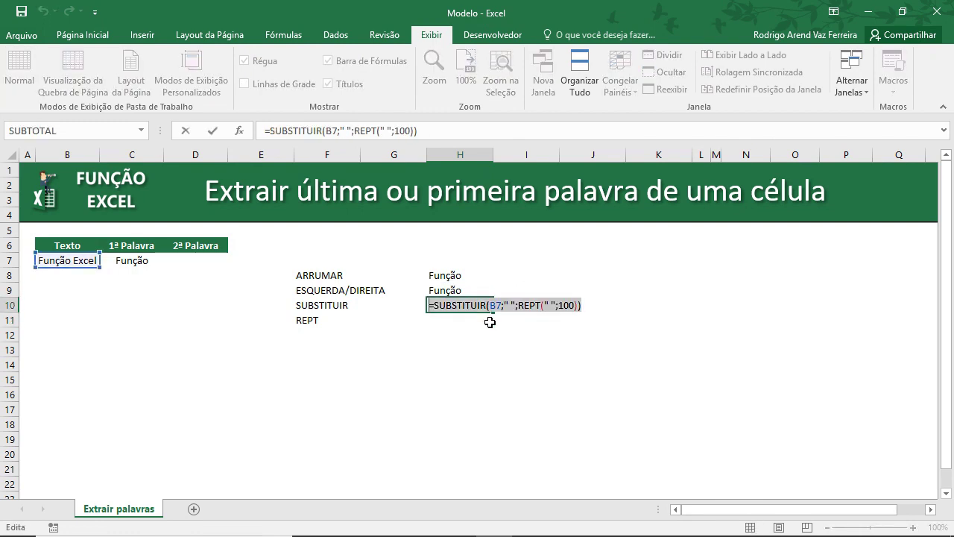
key(Escape)
Replace the H10 reference in H9's ESQUERDA formula with the copied SUBSTITUIR(B7;" ";REPT(" ";100)) expression
key(Up)
key(F2)
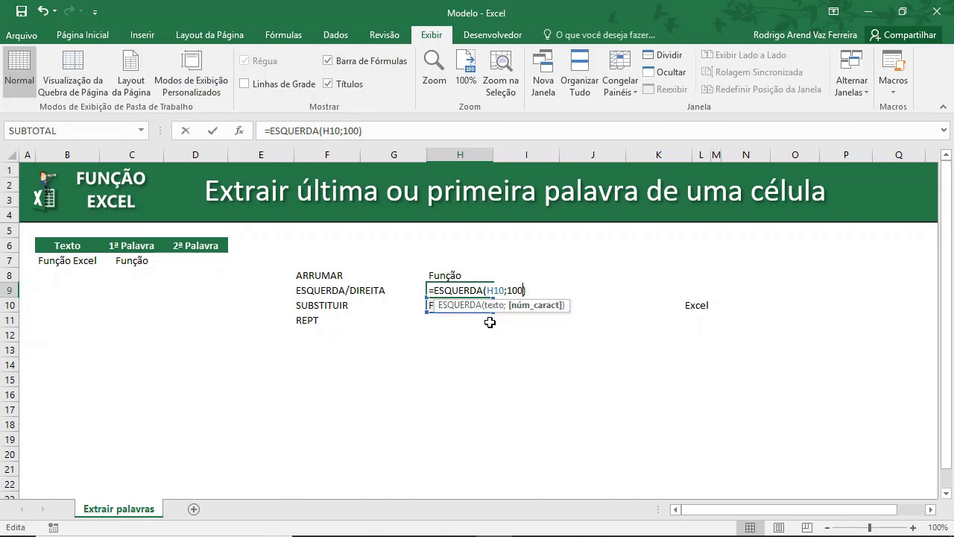
key(Left)
key(Left)
key(Left)
key(Left)
key(Left)
key(shift+Left)
key(shift+Left)
key(shift+Left)
key(ctrl+v)
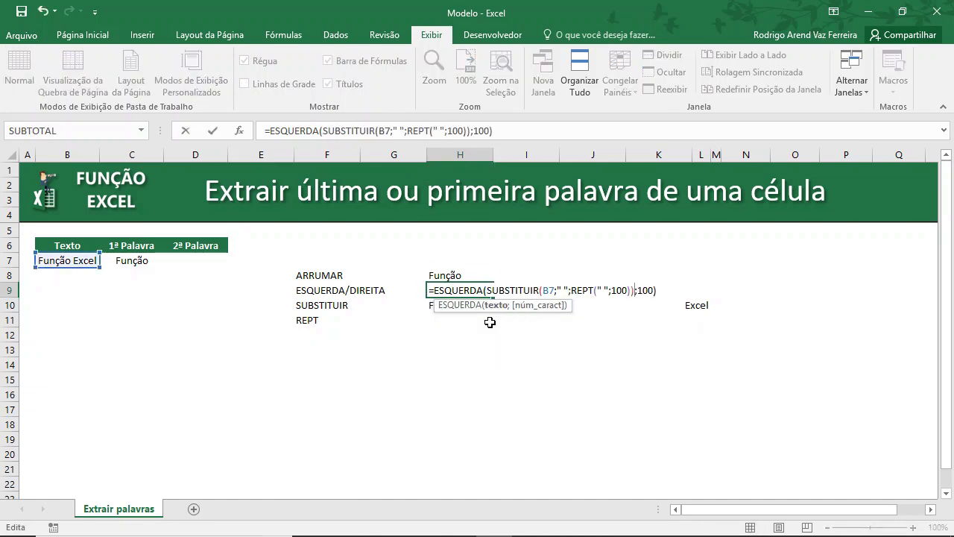
key(Return)
Check H8's ARRUMAR formula and copy the full ESQUERDA expression from H9 without its equals sign
key(Up)
key(Up)
key(F2)
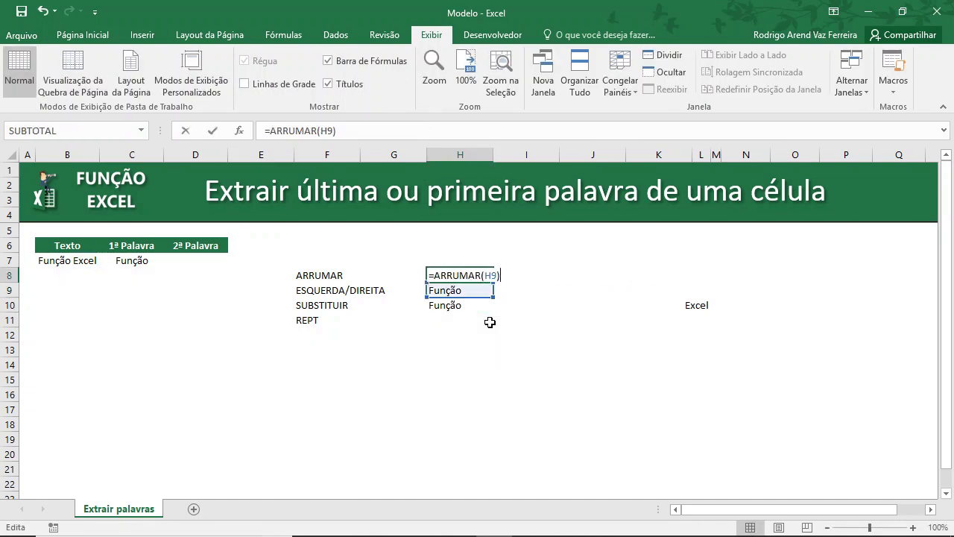
key(Return)
key(F2)
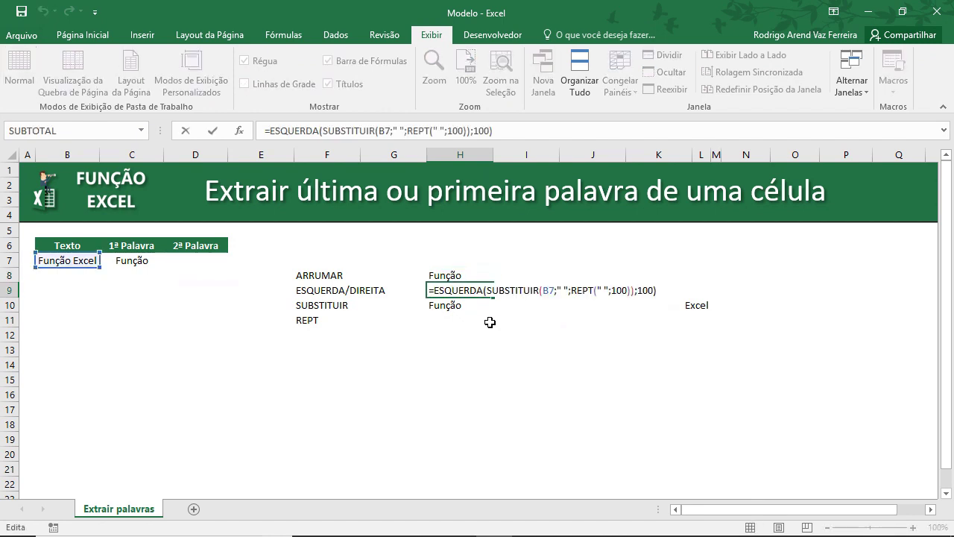
key(shift+Home)
key(shift+Right)
key(Escape)
Replace the H9 reference in H8's ARRUMAR formula with the copied ESQUERDA(SUBSTITUIR(B7;" ";REPT(" ";100));100) expression
key(Up)
key(F2)
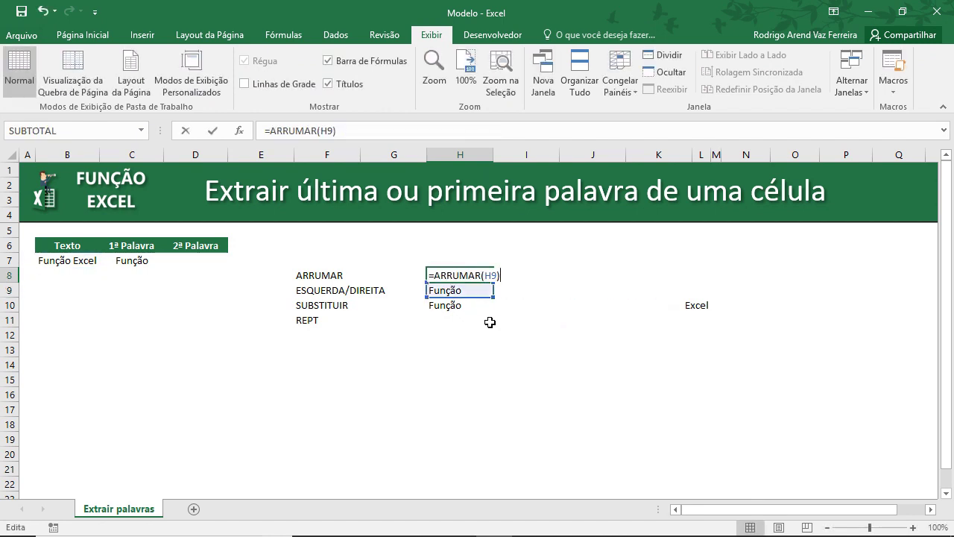
key(ctrl+v)
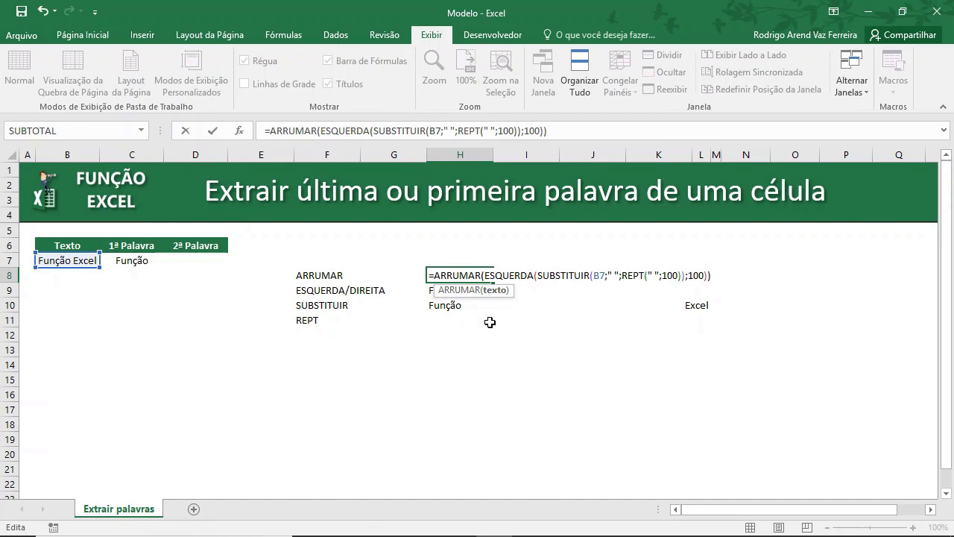
key(Return)
key(Up)
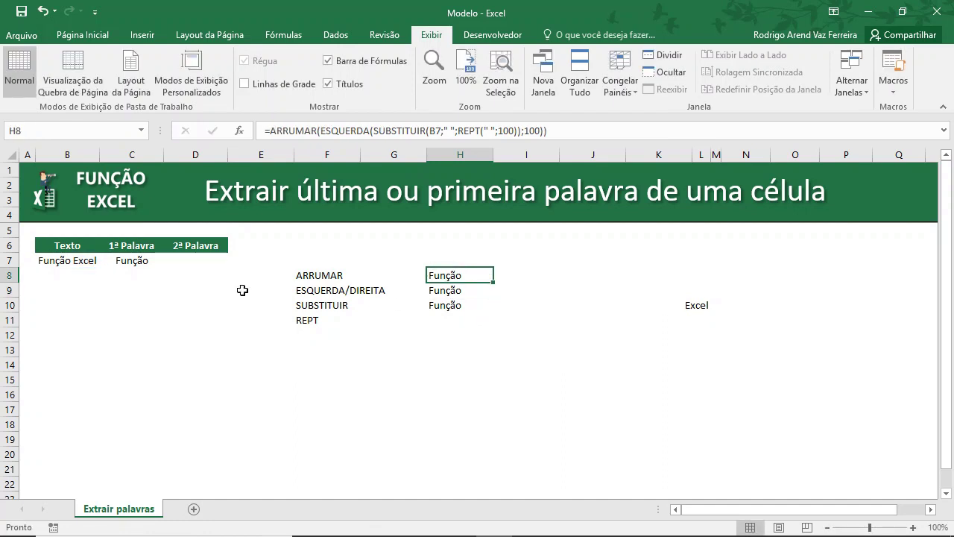
Compare the nested formula in C7 with the one assembled in H8
click(129, 260)
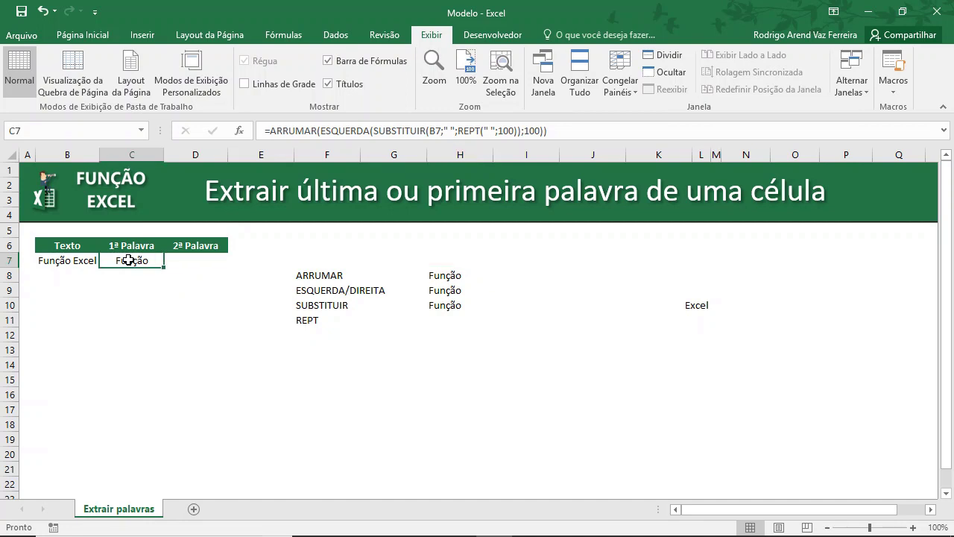
click(448, 278)
click(125, 256)
click(451, 273)
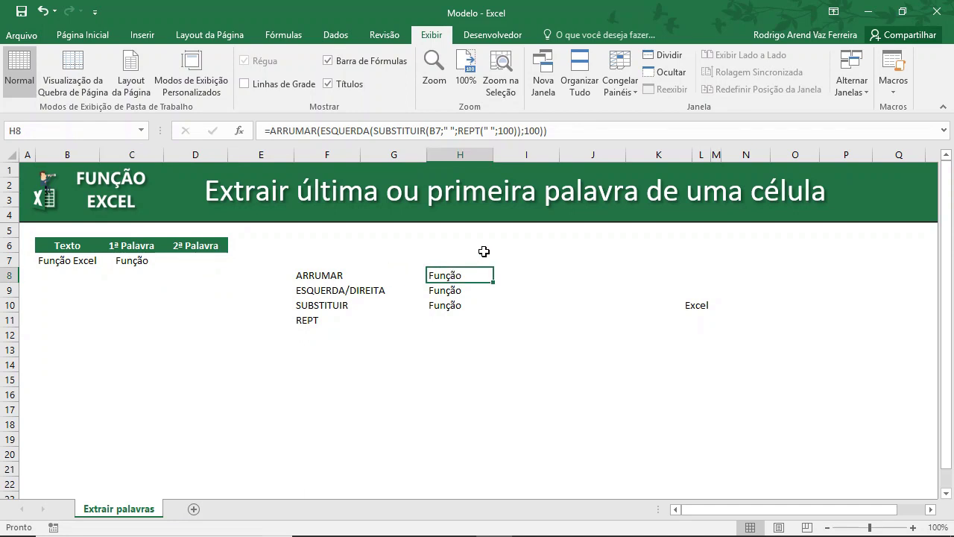
Review the empty D7 cell and examine the ESQUERDA formula in H9
key(Up)
key(Left)
key(Left)
key(Left)
key(Left)
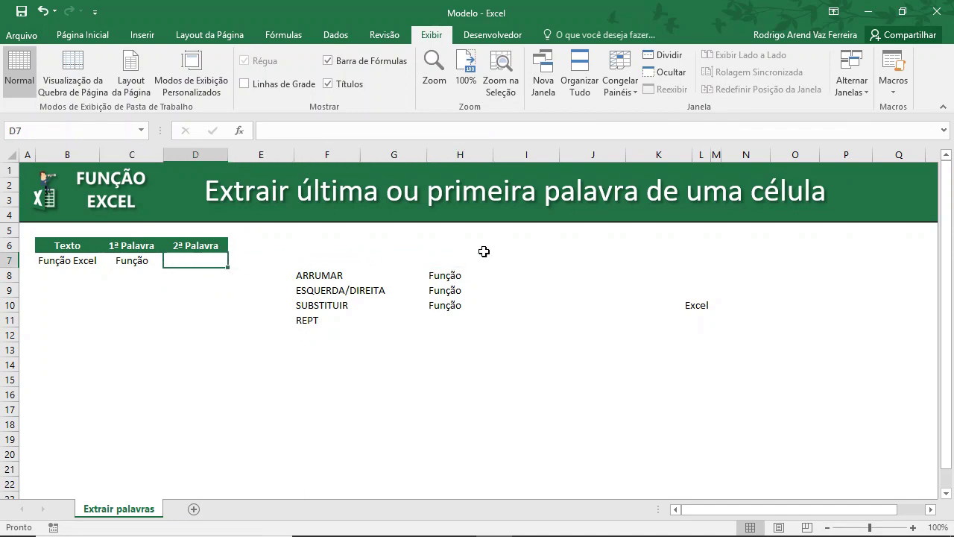
key(Right)
key(Down)
key(Down)
key(Right)
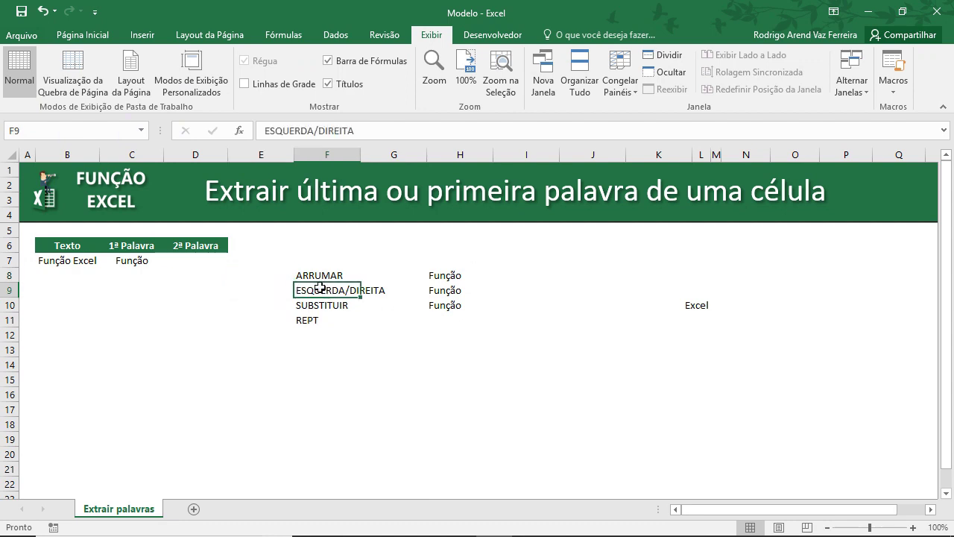
click(455, 290)
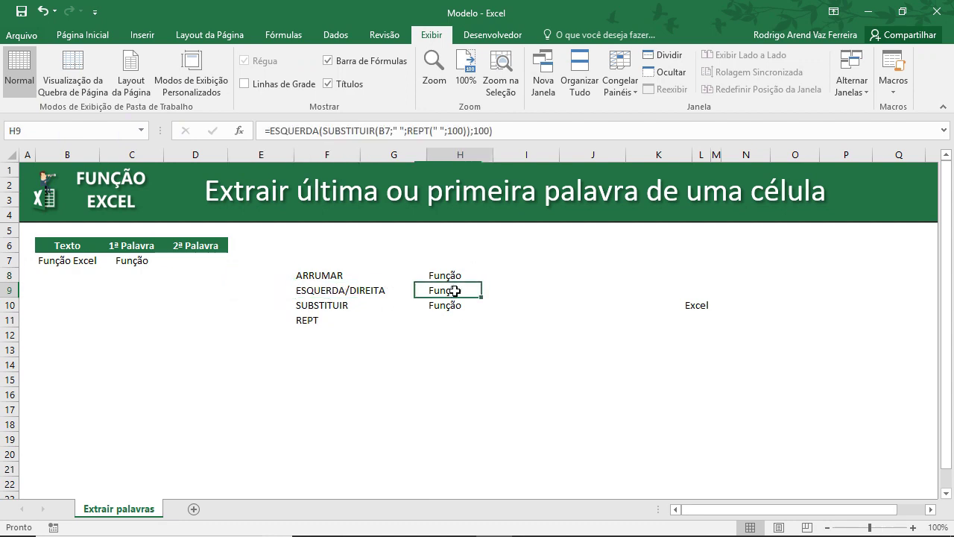
double_click(470, 293)
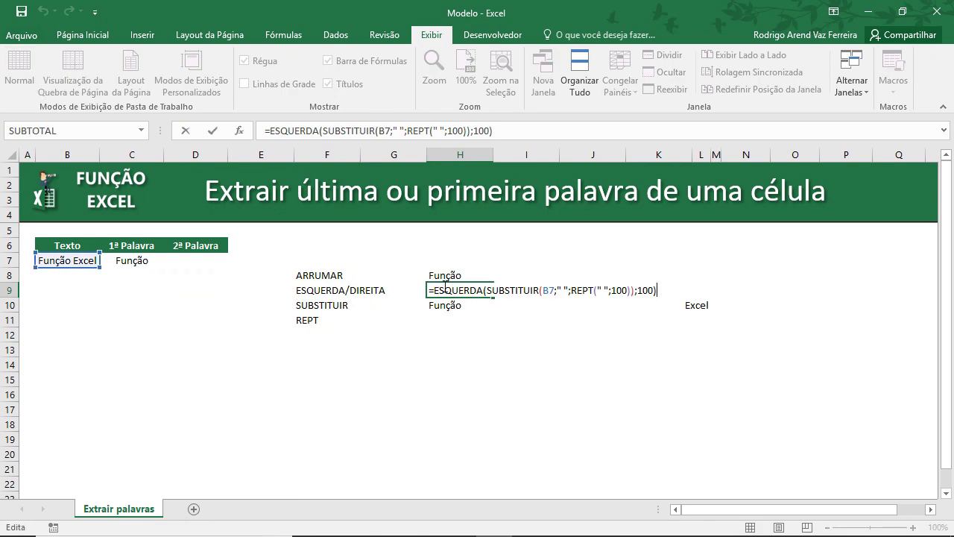
key(Escape)
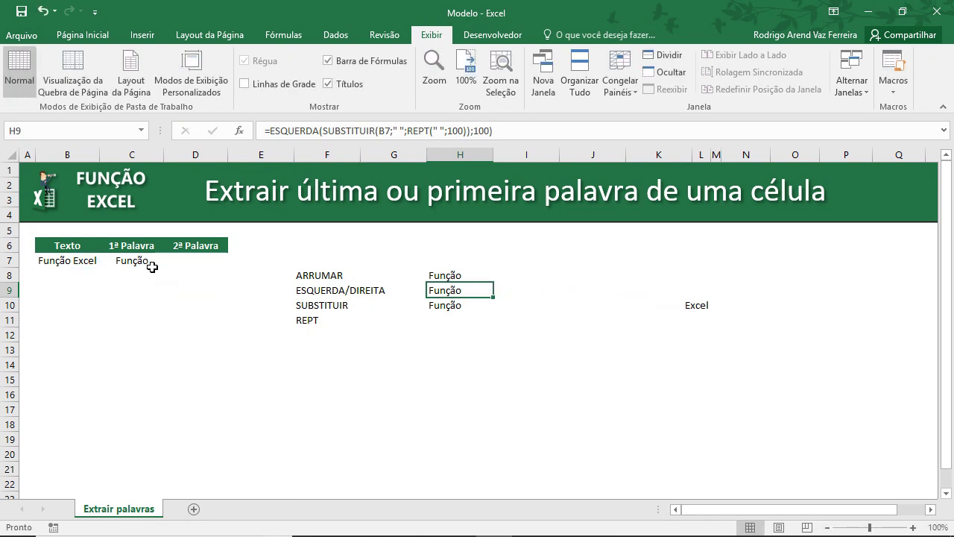
Copy the full nested ARRUMAR formula from C7 into D7, keeping its B7 reference
double_click(149, 262)
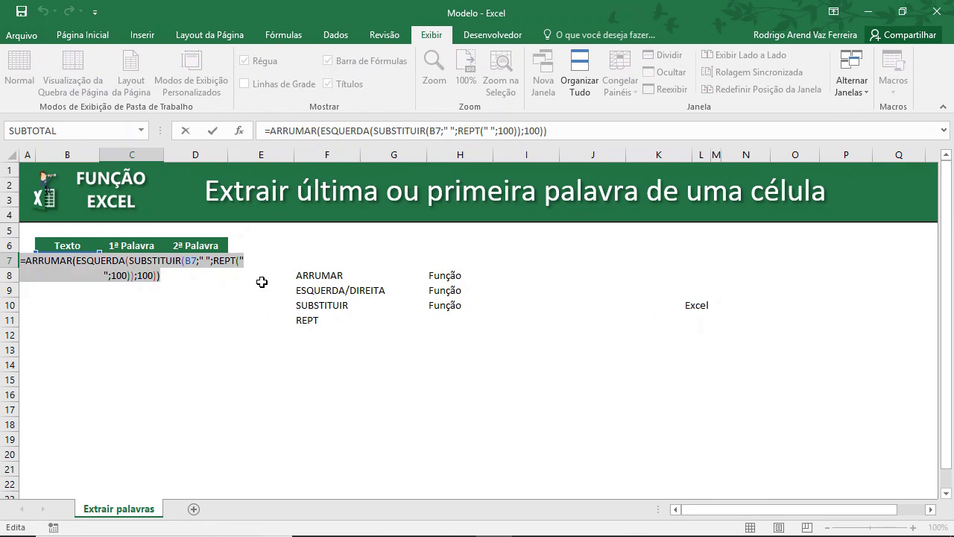
key(Tab)
text(=ARRUMAR(ESQUERDA(SUBSTITUIR(B7;" ";REPT(" ";100));100)))
key(Return)
Replace ESQUERDA with DIREITA in D7's nested formula
key(Up)
key(F2)
double_click(141, 260)
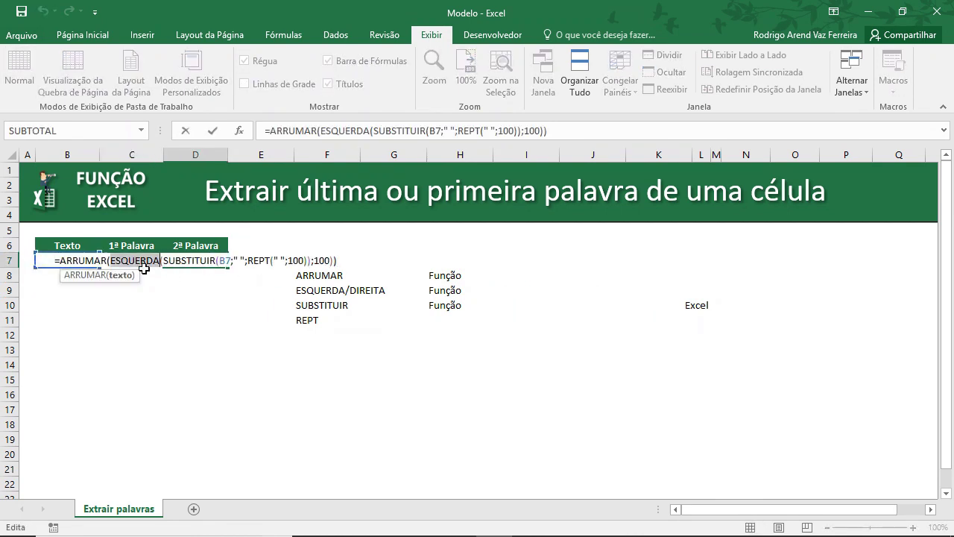
text(DIREITA)
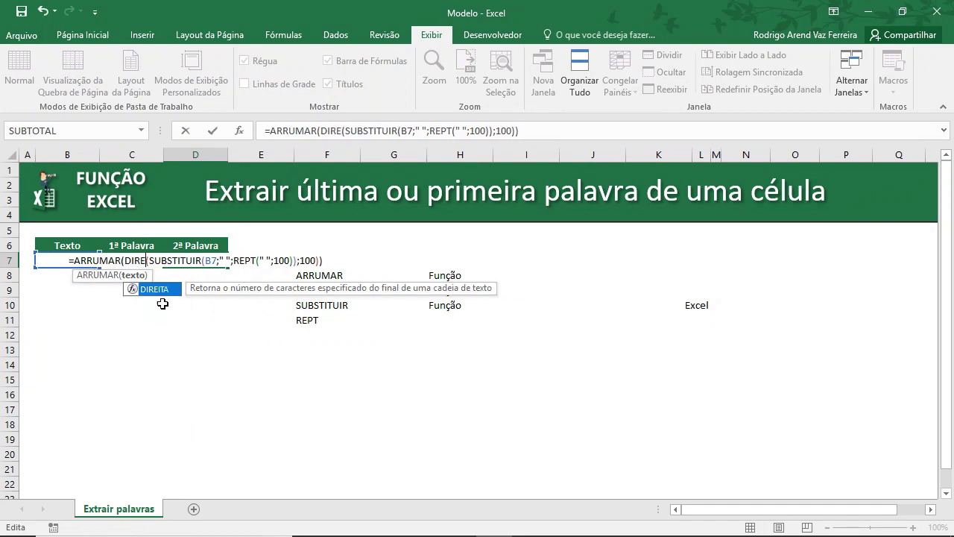
key(Return)
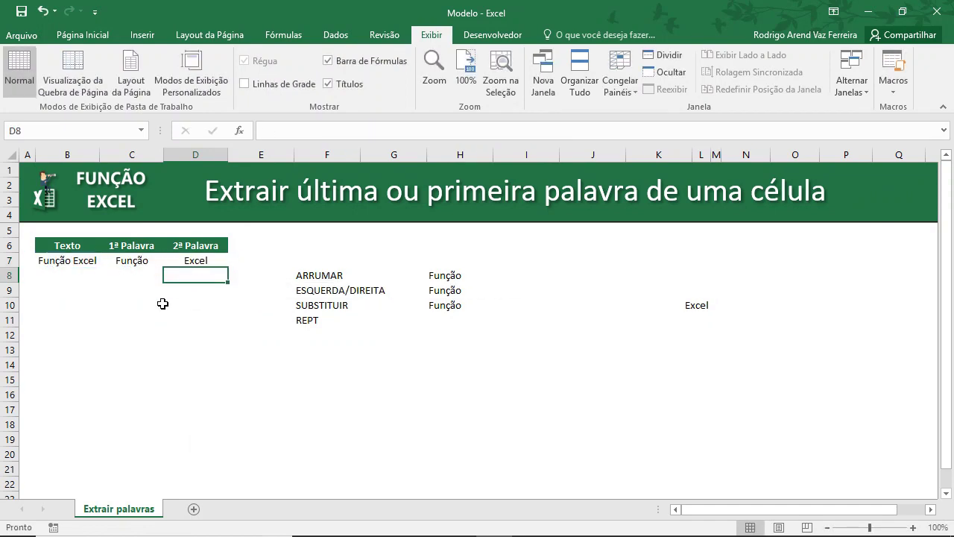
Replace ESQUERDA with DIREITA in H9's formula
key(Down)
key(Right)
key(Right)
key(Right)
key(Right)
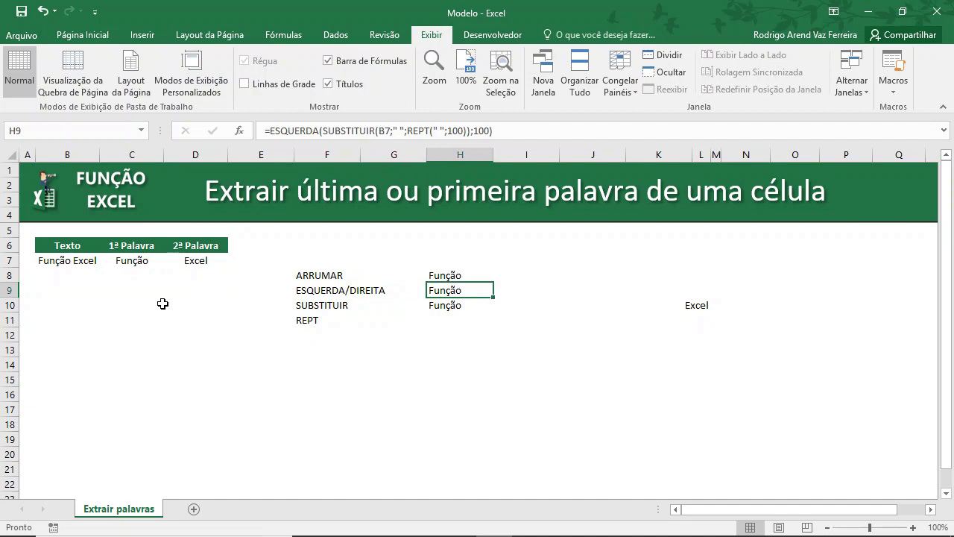
key(F2)
double_click(458, 290)
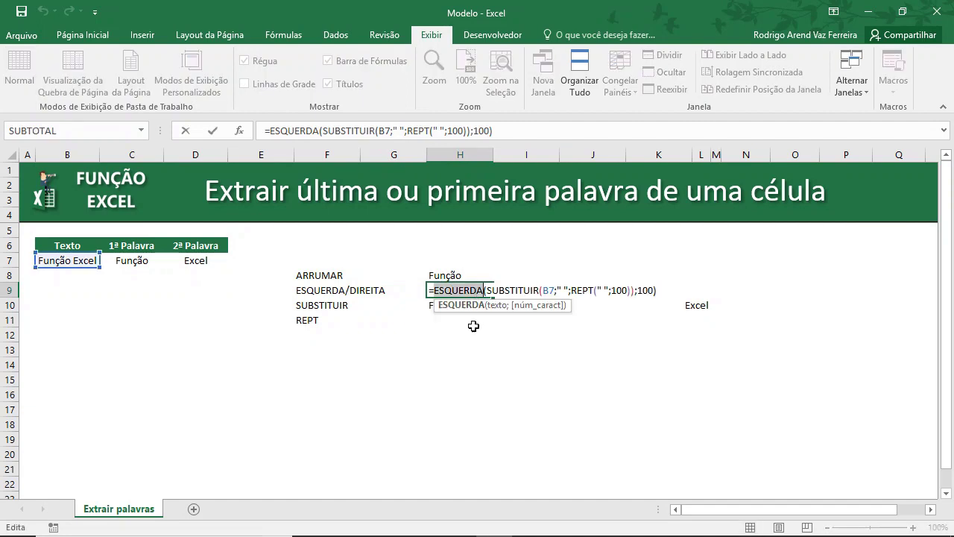
text(DIREITA)
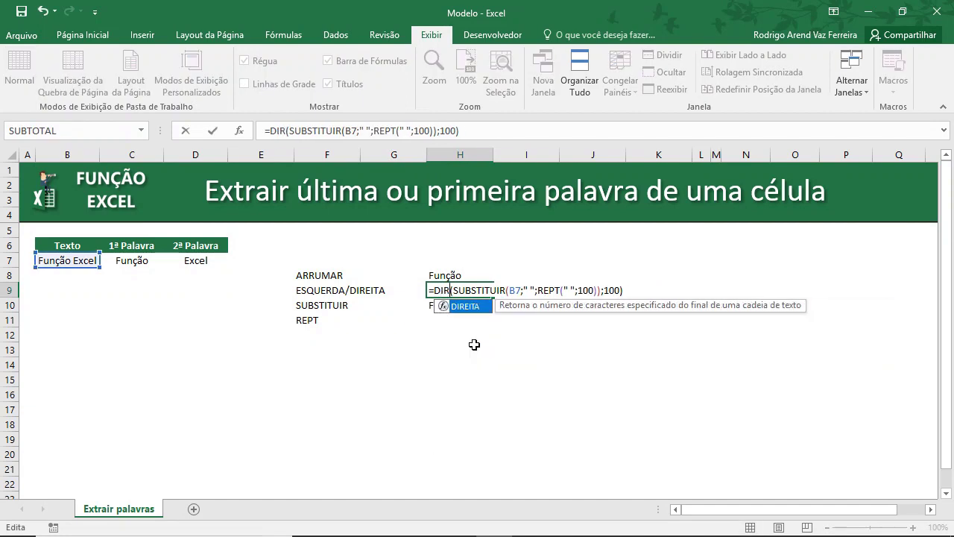
key(Return)
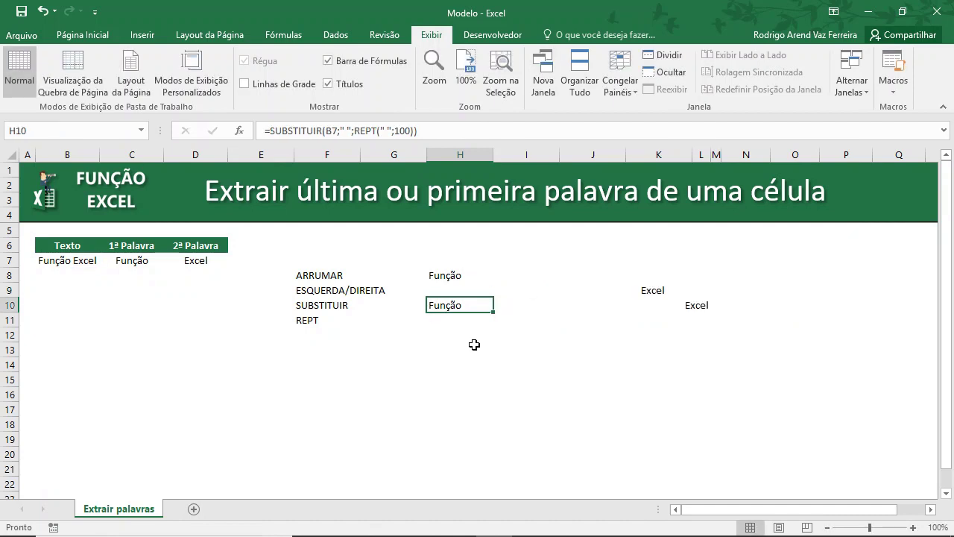
Check the DIREITA formula in H9 against the SUBSTITUIR formula in H10
key(Up)
key(F2)
key(Escape)
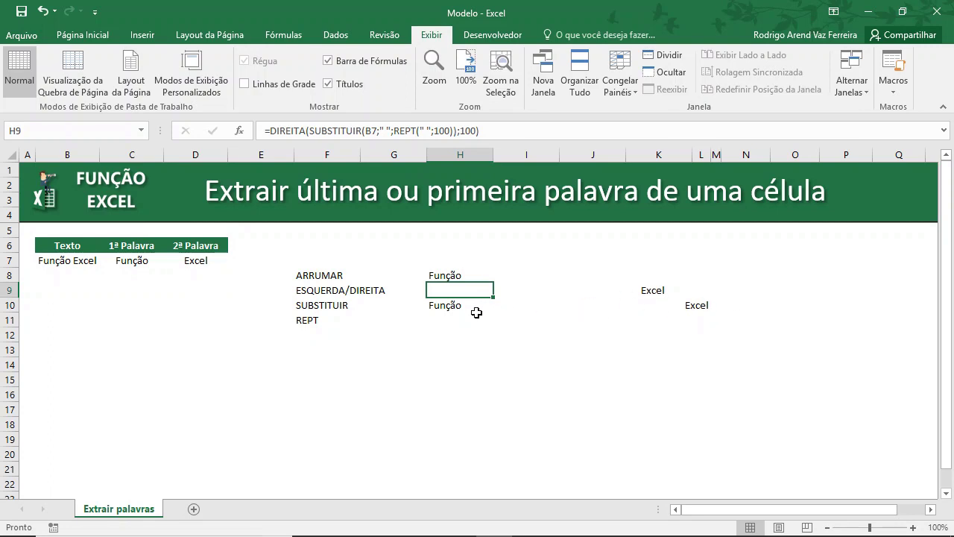
click(454, 318)
click(457, 307)
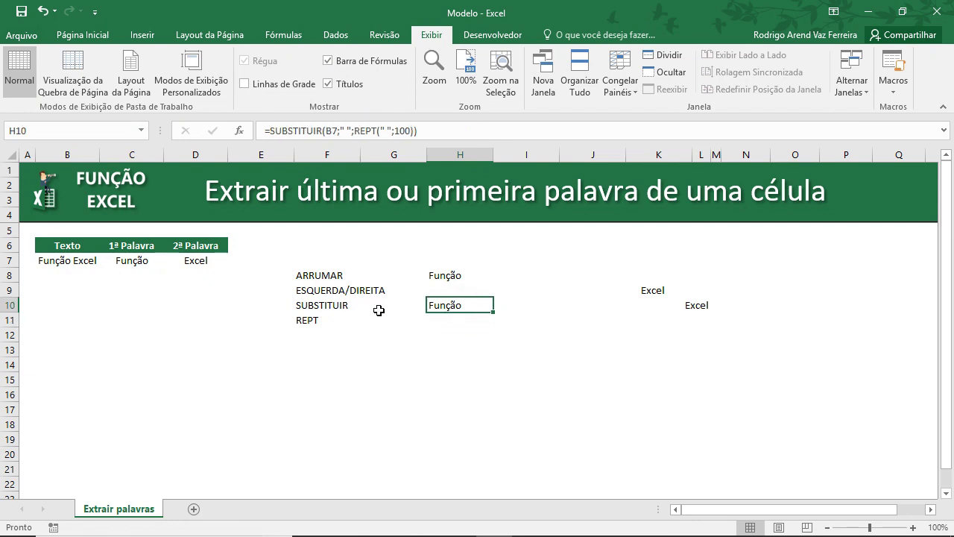
key(ctrl+z)
Widen column B and extend the text in B7 to "Função Excel é demais"
drag(97, 153, 155, 154)
click(112, 260)
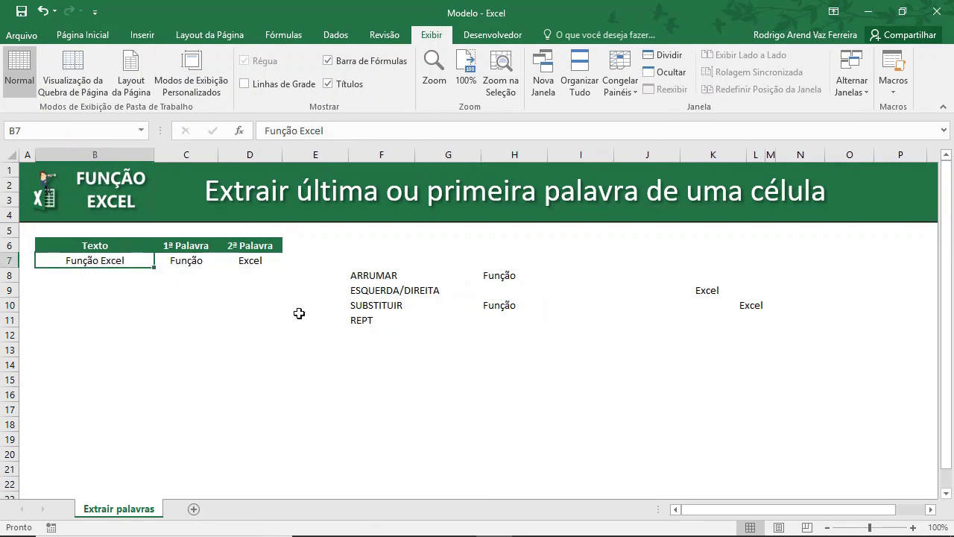
key(F2)
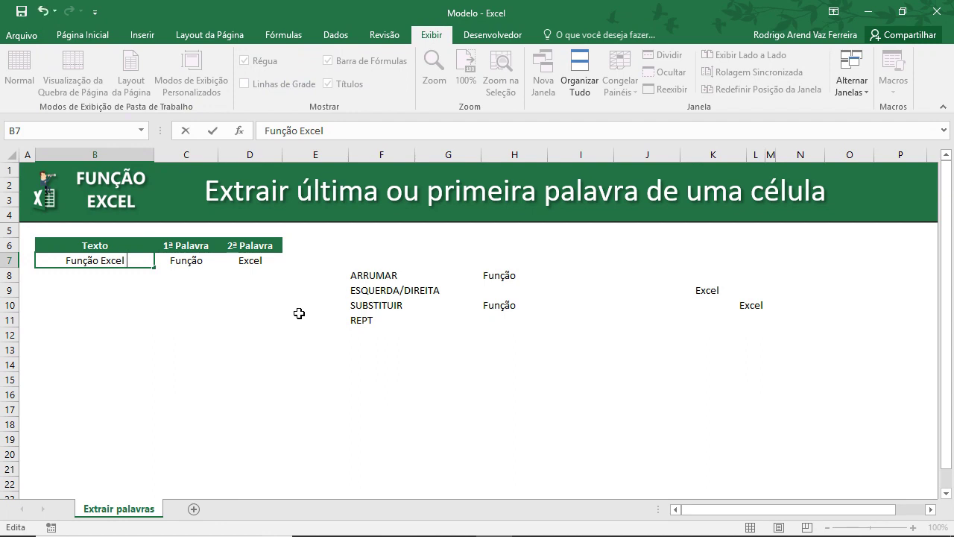
text(é demais)
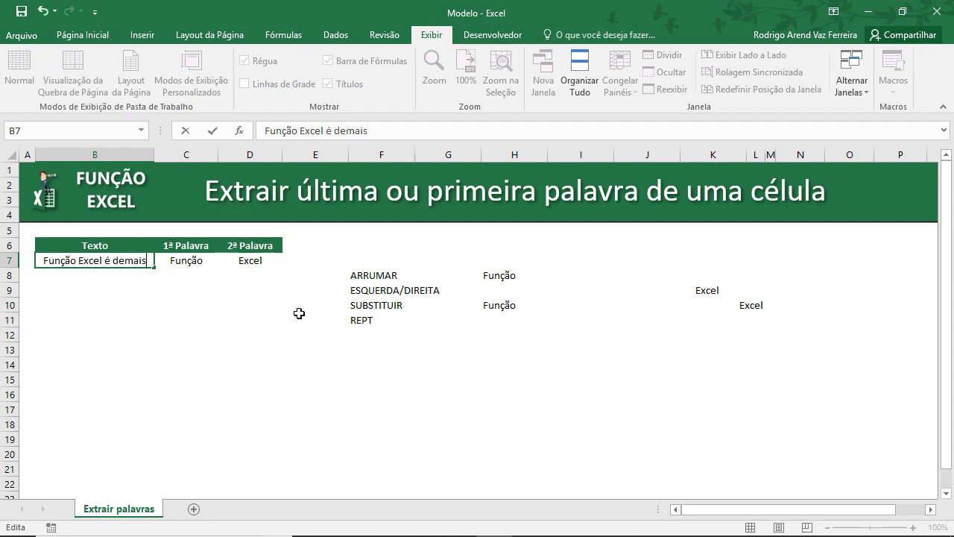
key(Return)
Clear the first-word and second-word formulas from C7:D7
key(Up)
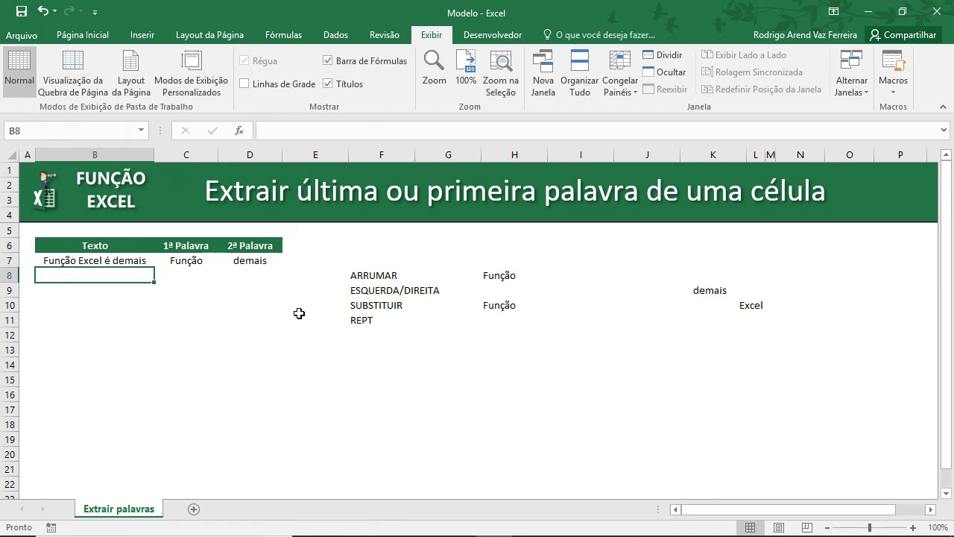
key(Right)
key(shift+Right)
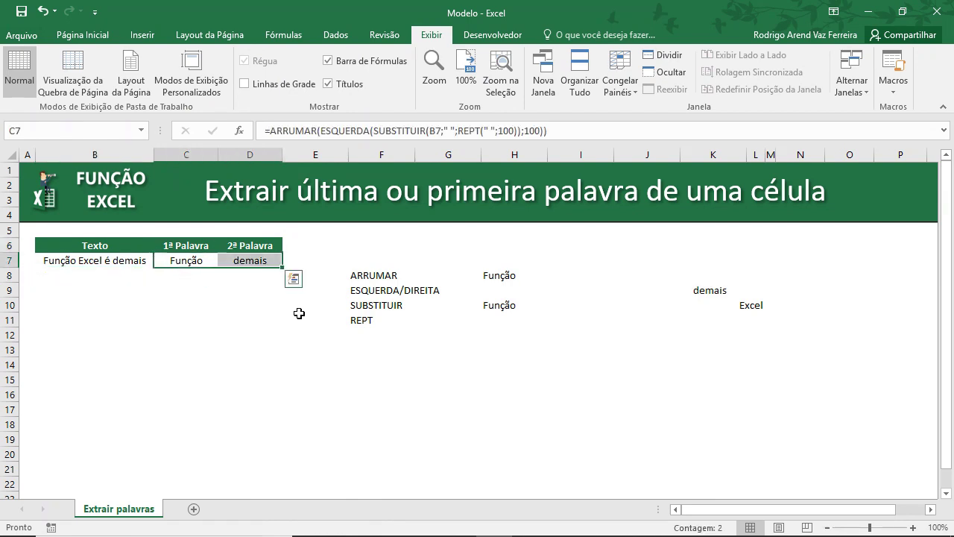
key(Delete)
Clear the headings in C6:D6 and enter "2 Últimas" as the heading in C6
key(Up)
key(F2)
key(Escape)
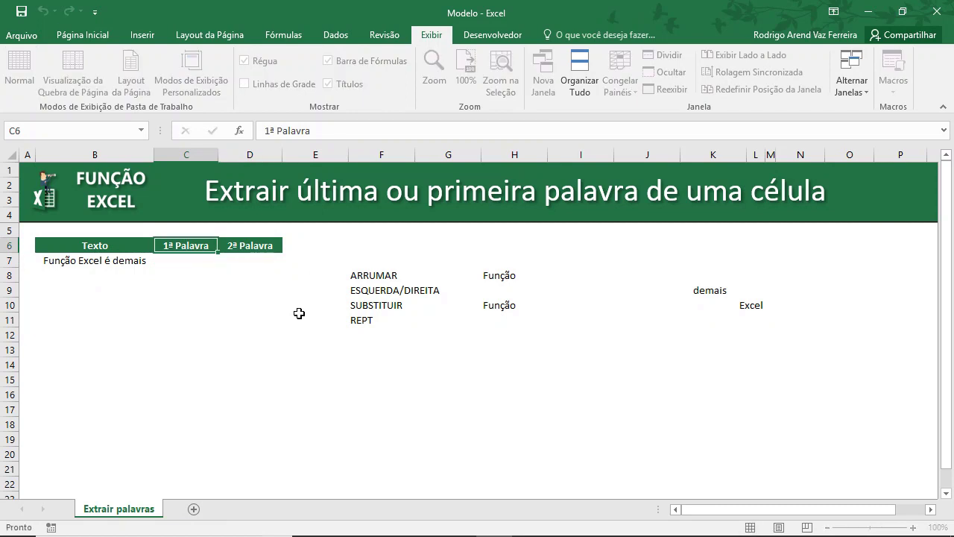
key(shift+Right)
key(Delete)
key(shift+Left)
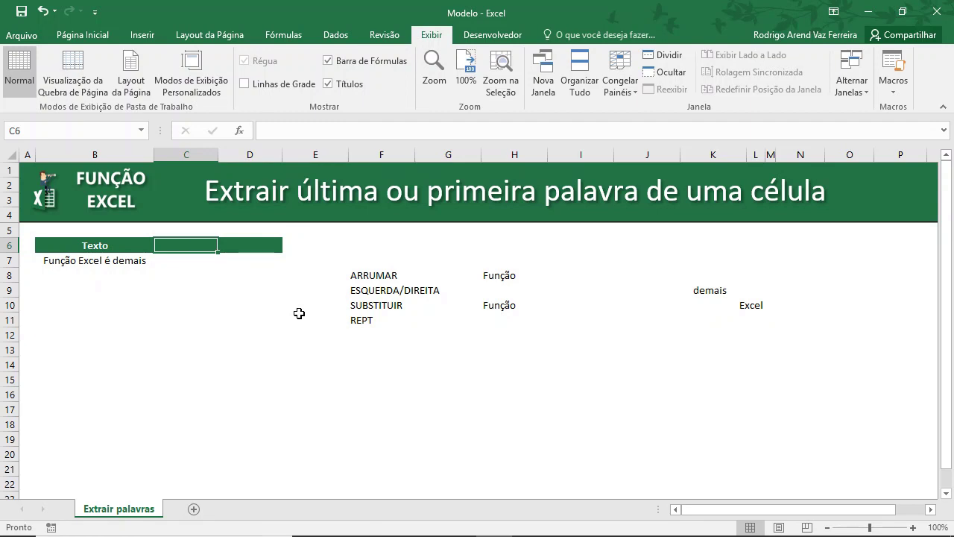
text(2 Últimas)
key(Return)
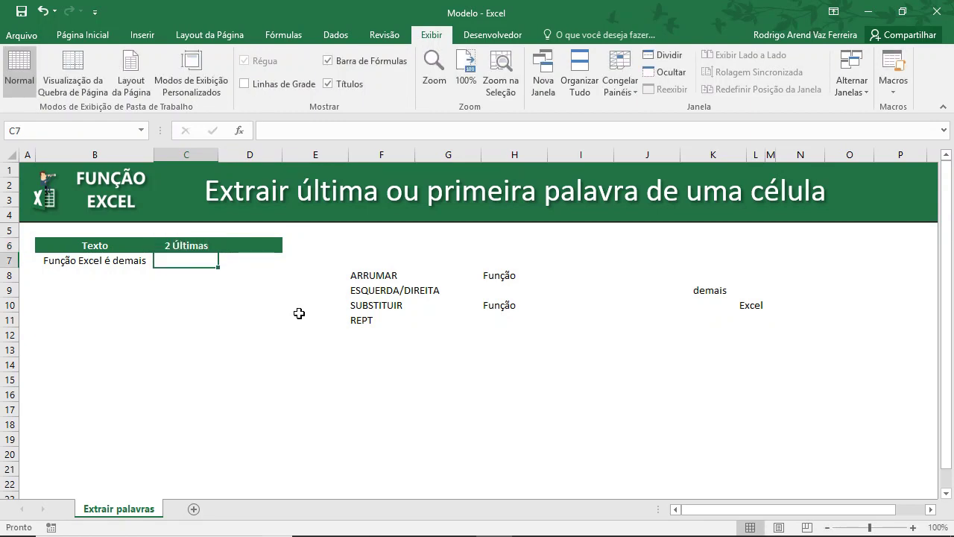
Examine the DIREITA formula in H9 and the SUBSTITUIR formula in H10
key(Right)
key(Left)
key(Left)
key(Right)
key(Right)
key(Right)
key(Right)
key(Right)
key(Down)
key(Right)
key(Down)
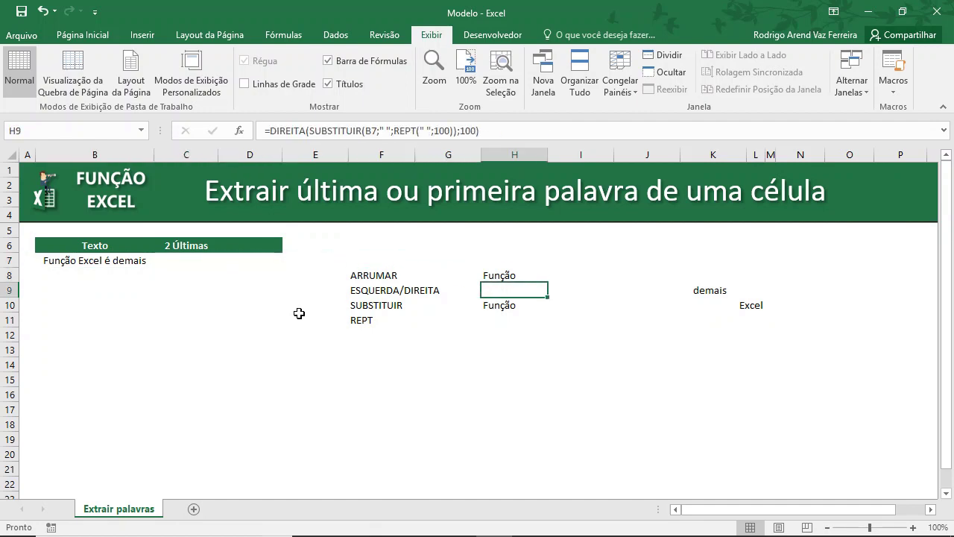
key(Down)
key(Down)
key(F2)
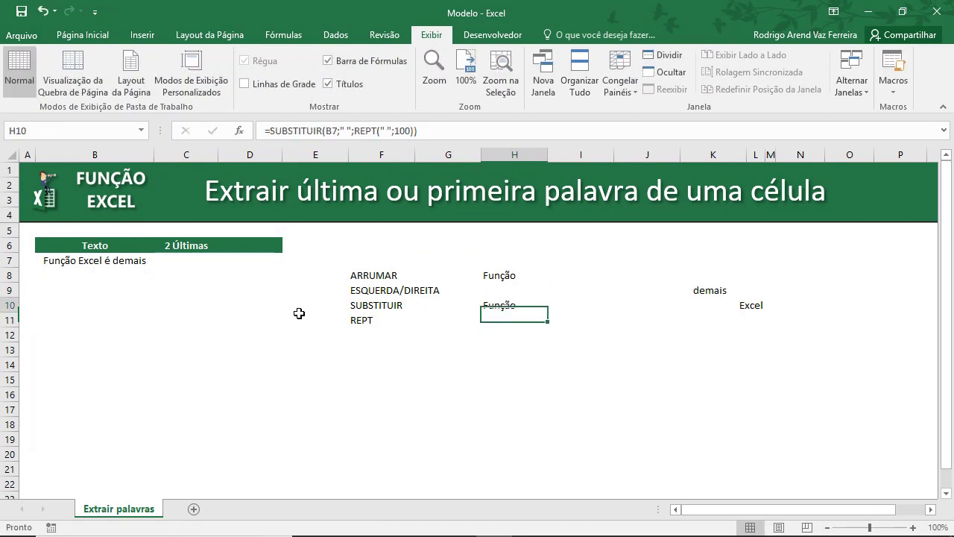
key(F2)
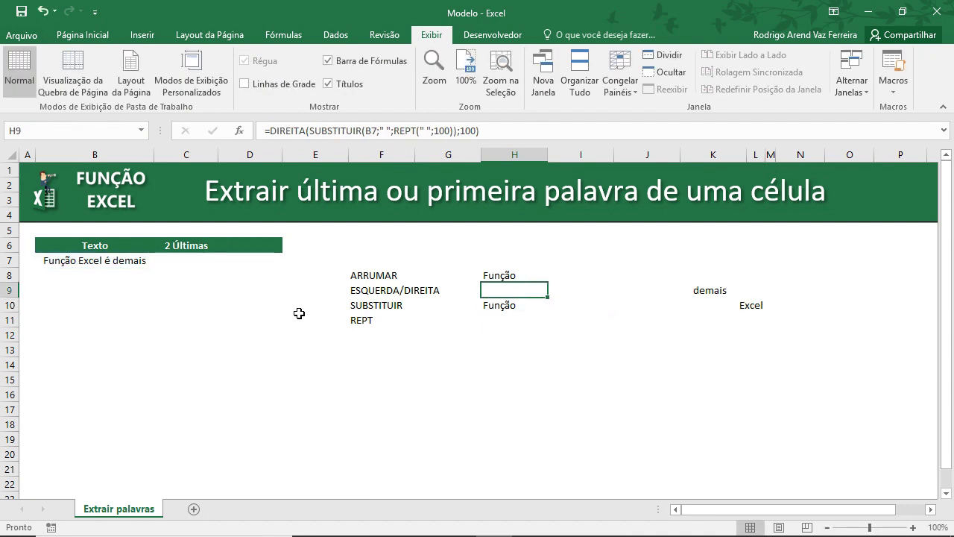
Set the character count of H9's DIREITA function to 200
key(F2)
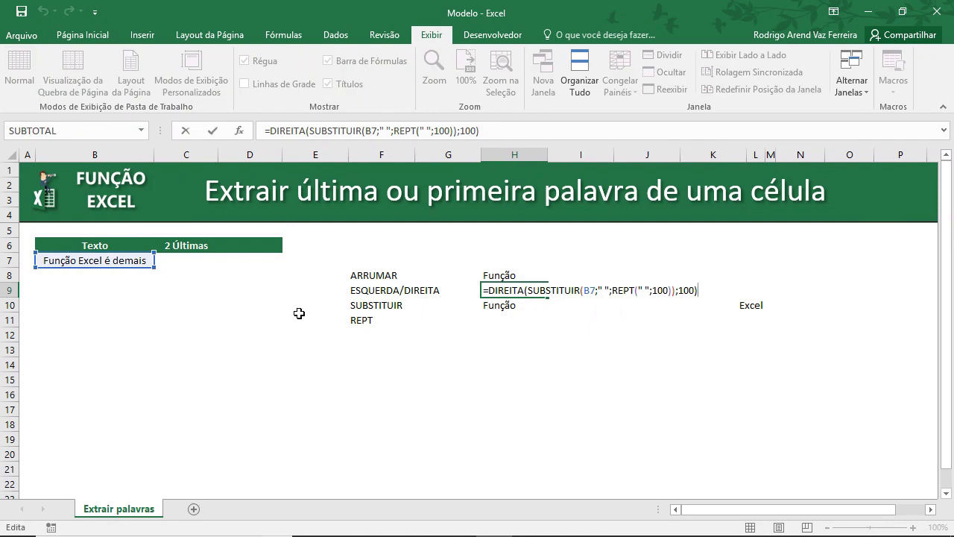
key(Left)
key(Left)
key(Left)
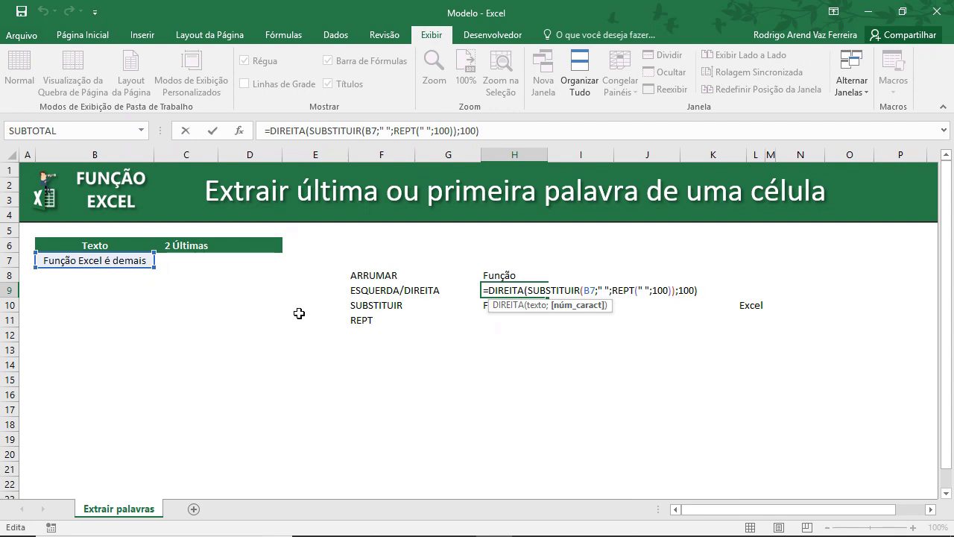
key(BackSpace)
text(2)
key(Return)
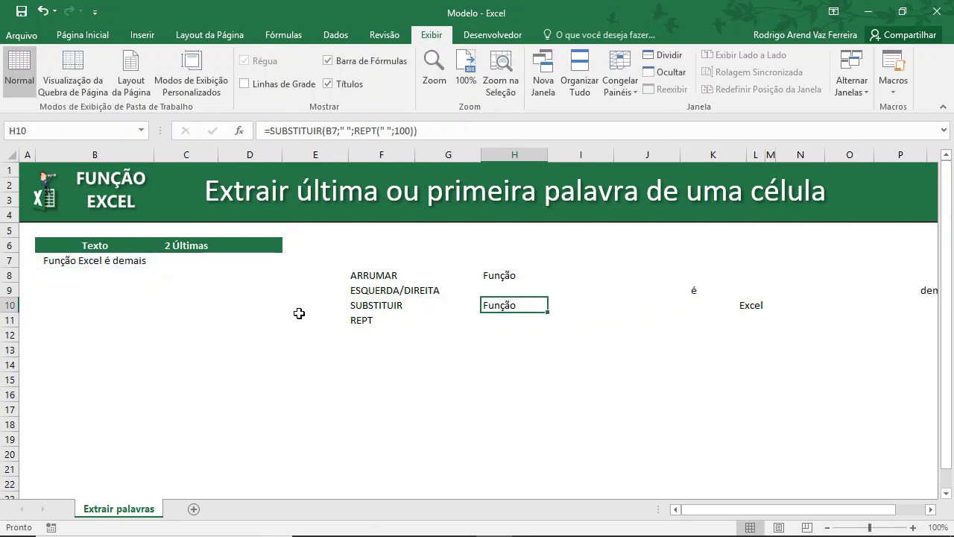
Examine how the words returned by H9 are spaced out across row 9
key(Up)
key(Right)
key(Right)
key(Right)
key(Right)
key(Right)
key(Right)
key(Right)
key(Right)
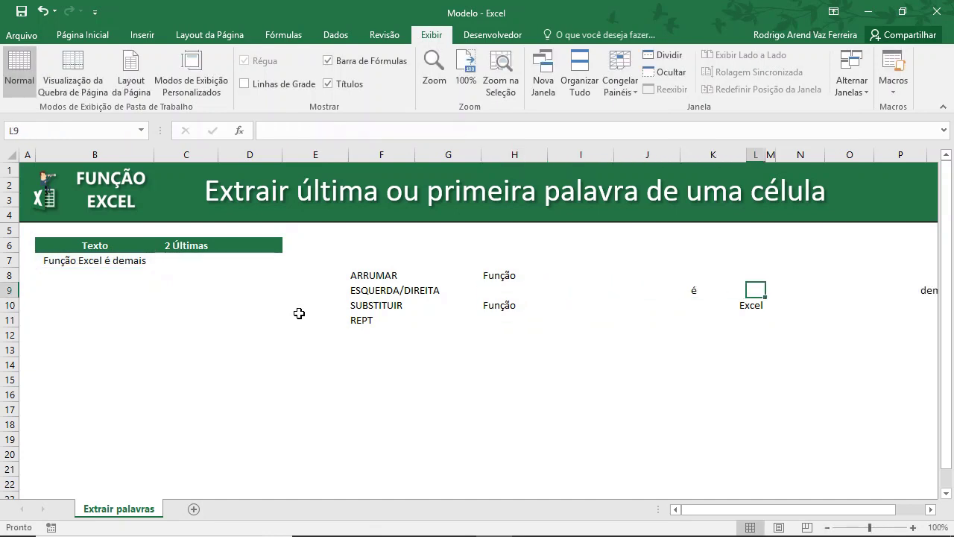
key(Left)
key(Left)
key(Left)
key(Left)
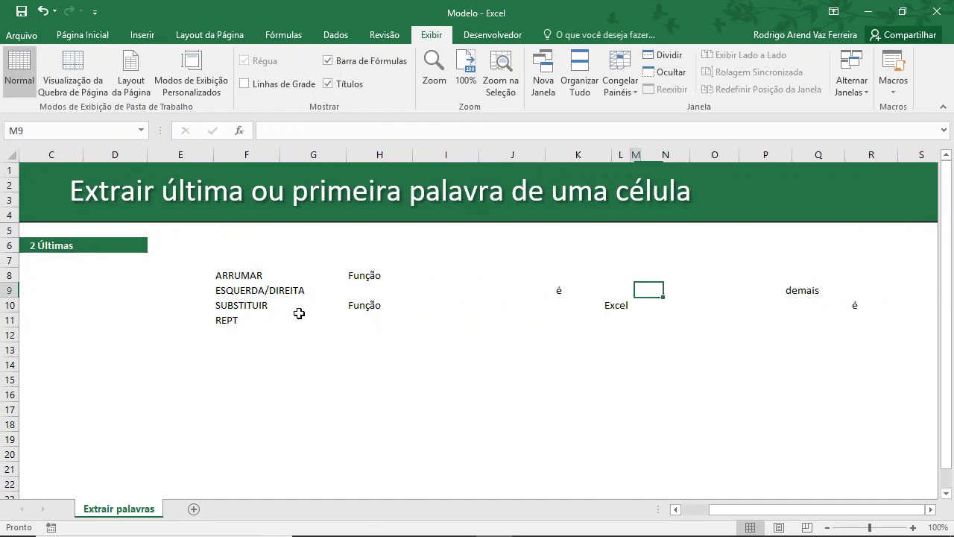
Set the character count of the ESQUERDA function inside H8's ARRUMAR formula to 200
key(Home)
key(Right)
key(Right)
key(Right)
key(Right)
key(Right)
key(Right)
key(Right)
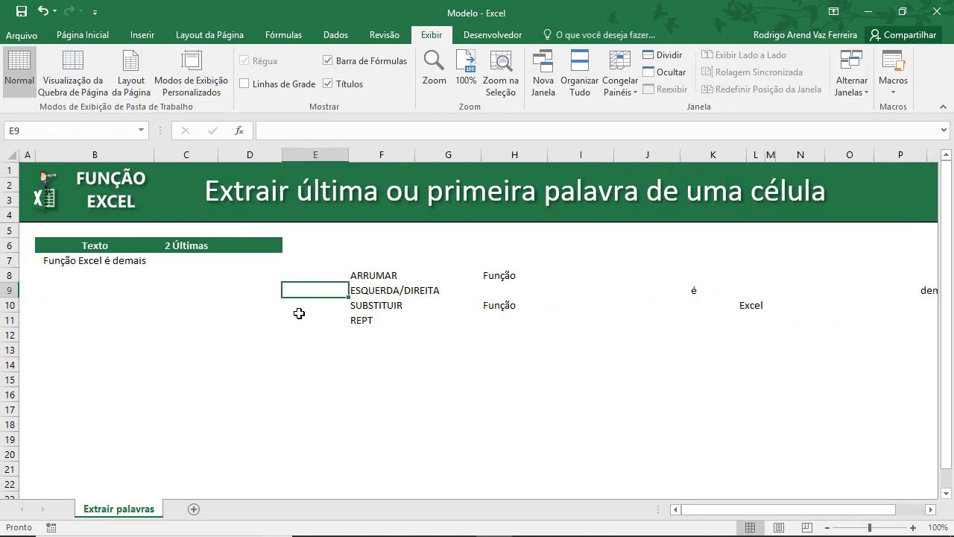
key(Up)
key(F2)
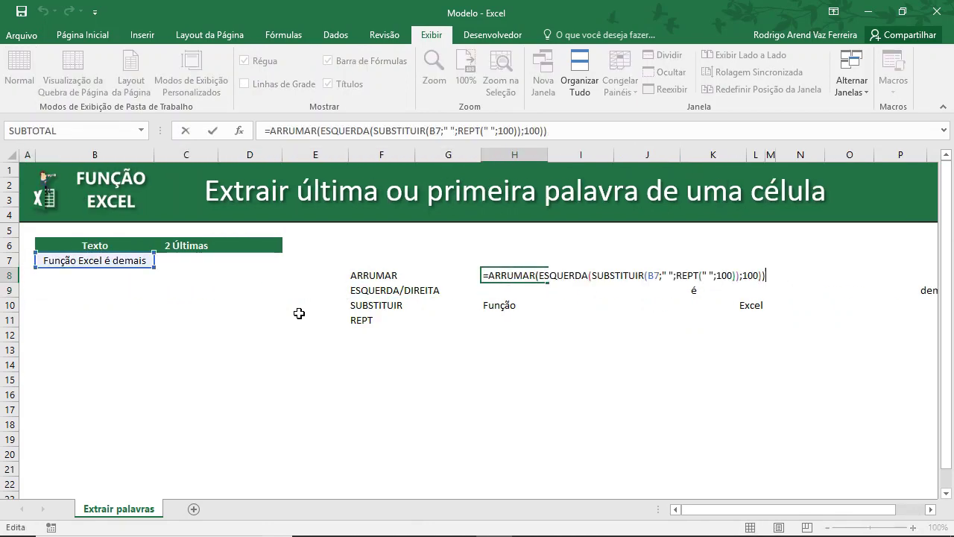
key(Left)
key(Left)
key(Left)
key(Left)
key(BackSpace)
text(2)
key(Return)
Replace the ESQUERDA function with DIREITA inside H8's ARRUMAR formula
key(Up)
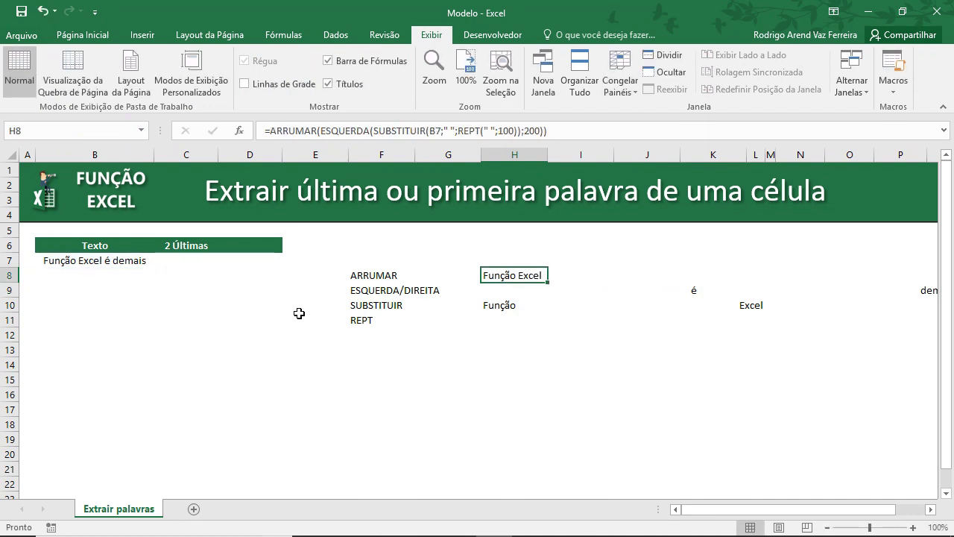
key(F2)
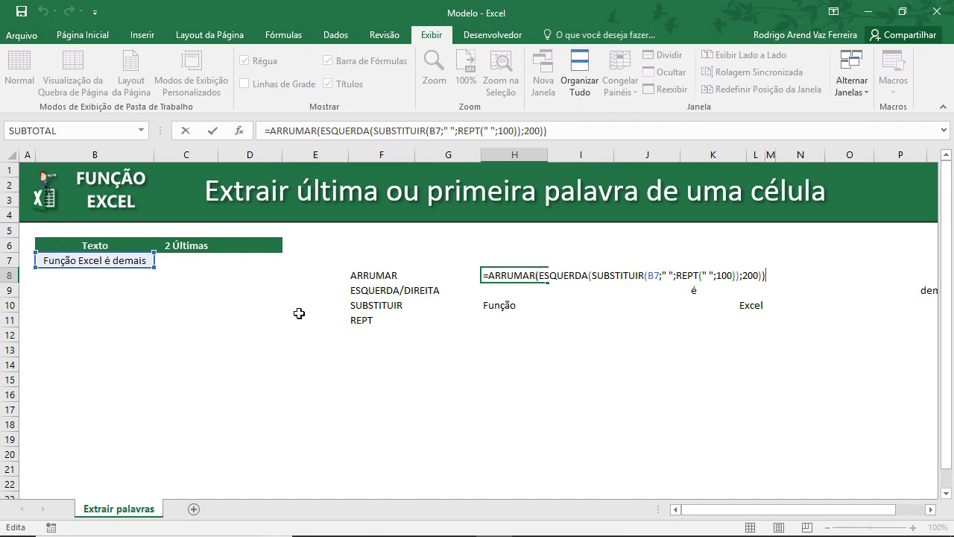
double_click(574, 276)
text(DIREITA)
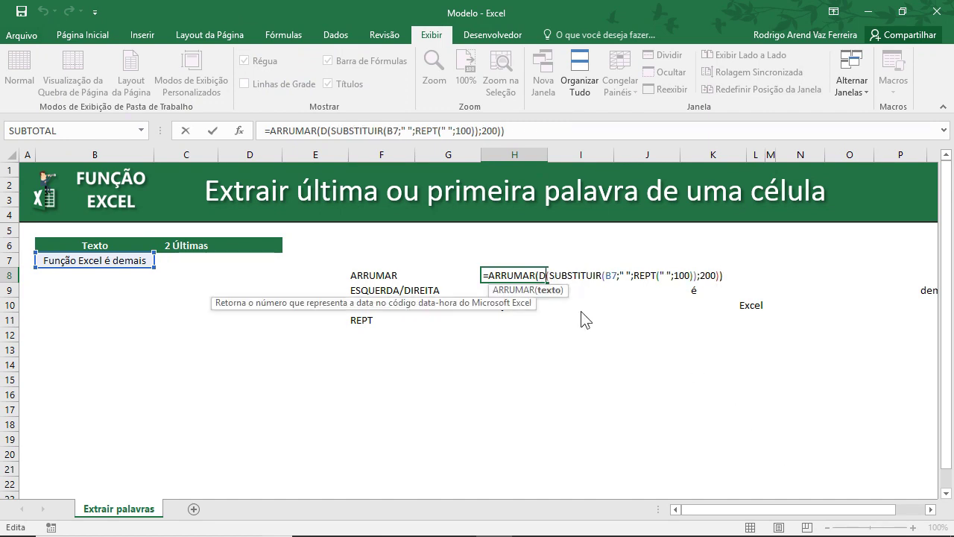
key(Return)
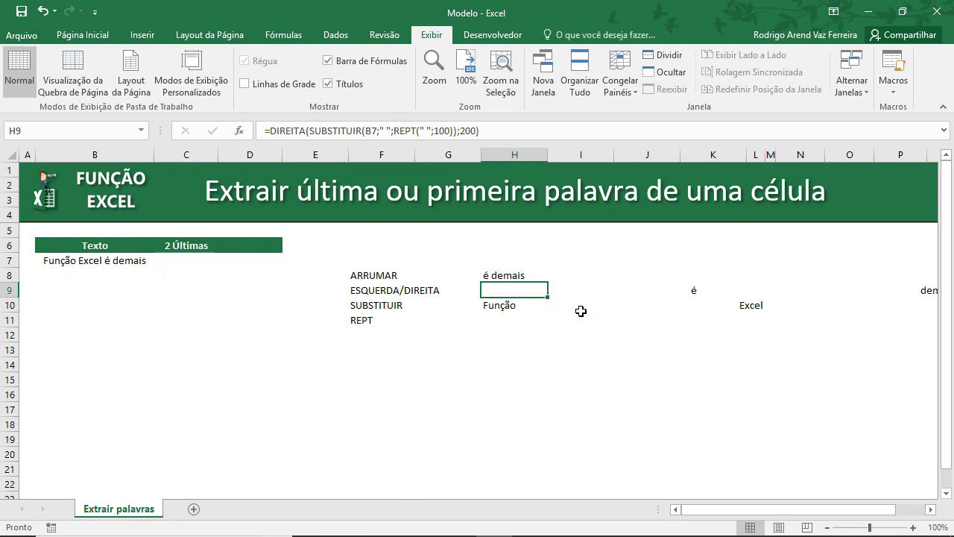
key(Up)
key(Left)
key(Right)
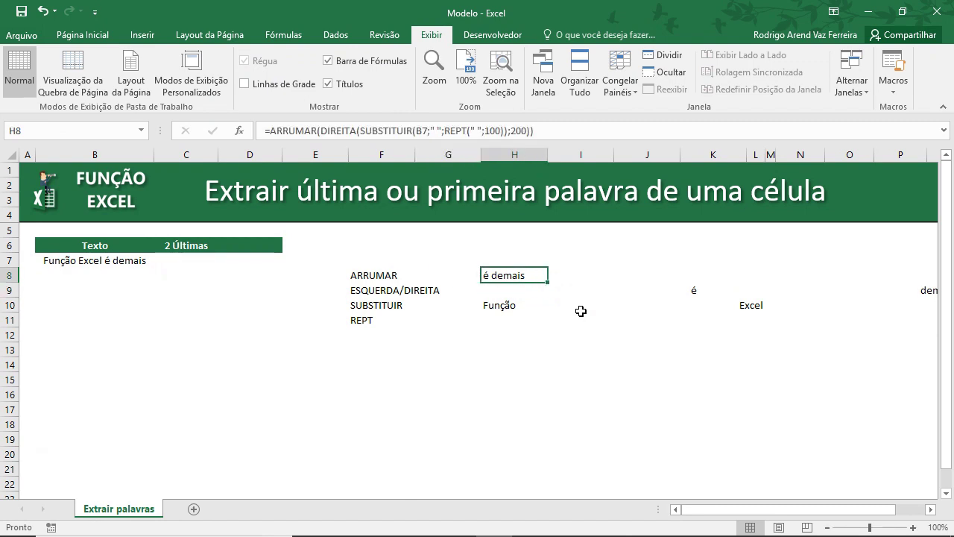
Replace the nested REPT function in H10's SUBSTITUIR formula with a reference to cell H11
key(Down)
key(Down)
key(Down)
key(Up)
key(Down)
key(Up)
key(F2)
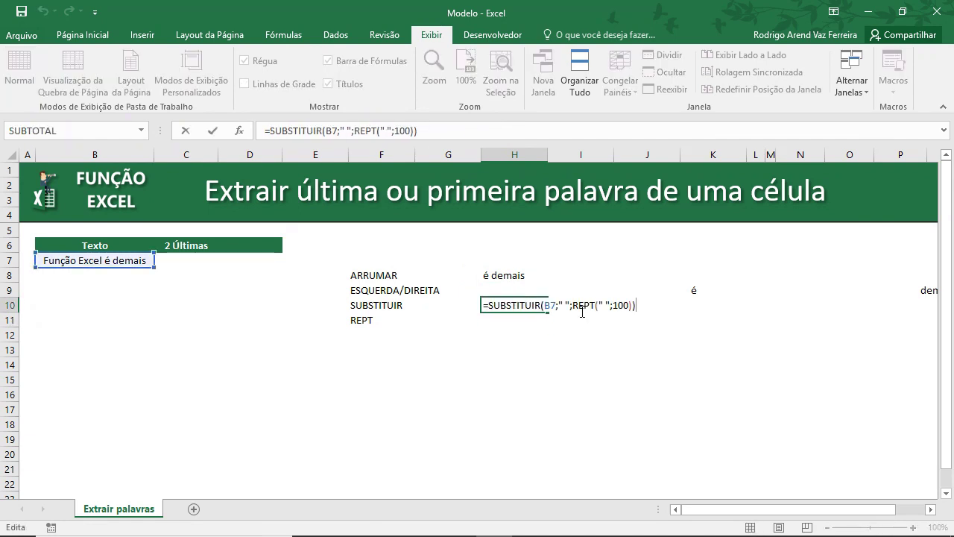
key(Return)
key(F2)
key(Escape)
key(Up)
key(F2)
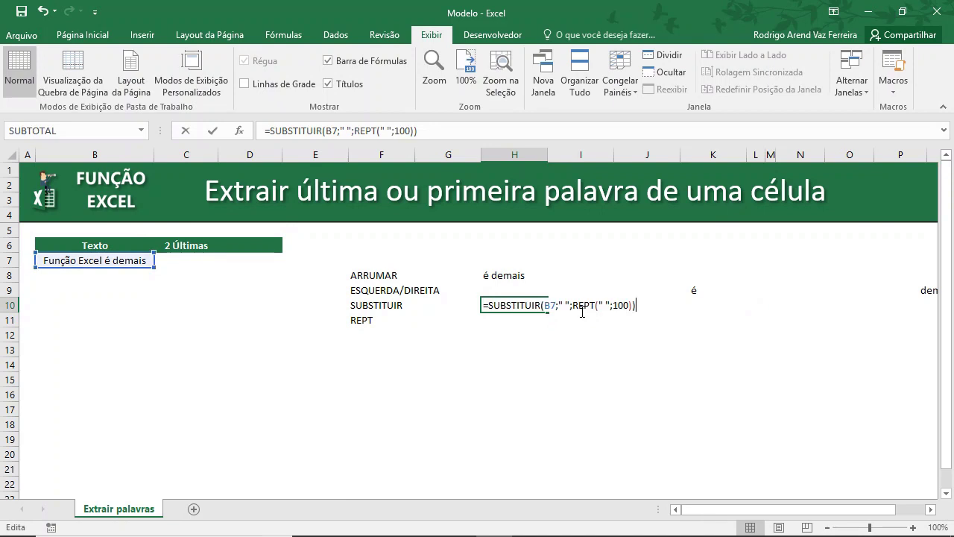
key(Left)
key(Left)
key(shift+Left)
key(shift+Left)
key(shift+Left)
key(shift+Left)
key(shift+Left)
key(shift+Left)
key(shift+Left)
key(shift+Left)
key(shift+Left)
key(shift+Left)
key(shift+Left)
key(shift+Left)
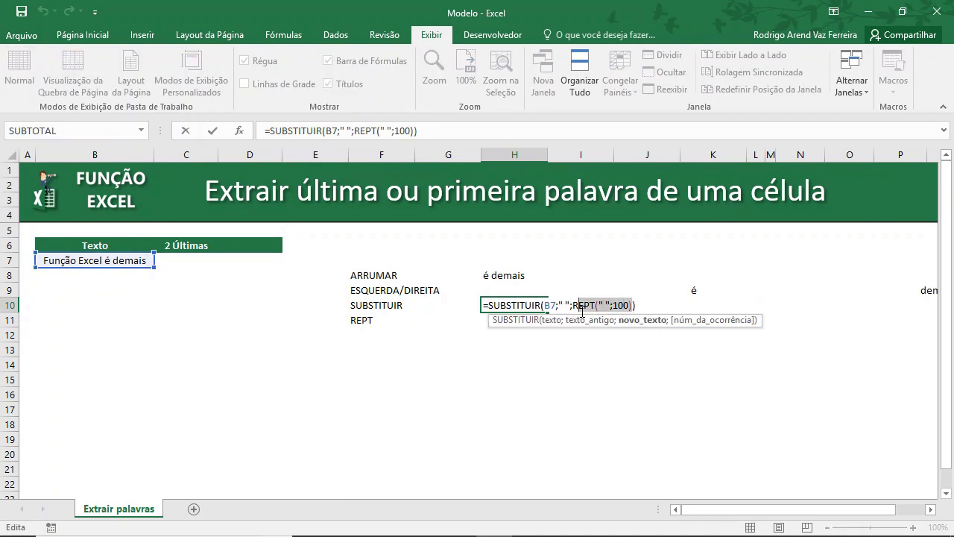
key(BackSpace)
key(F2)
key(Down)
key(Return)
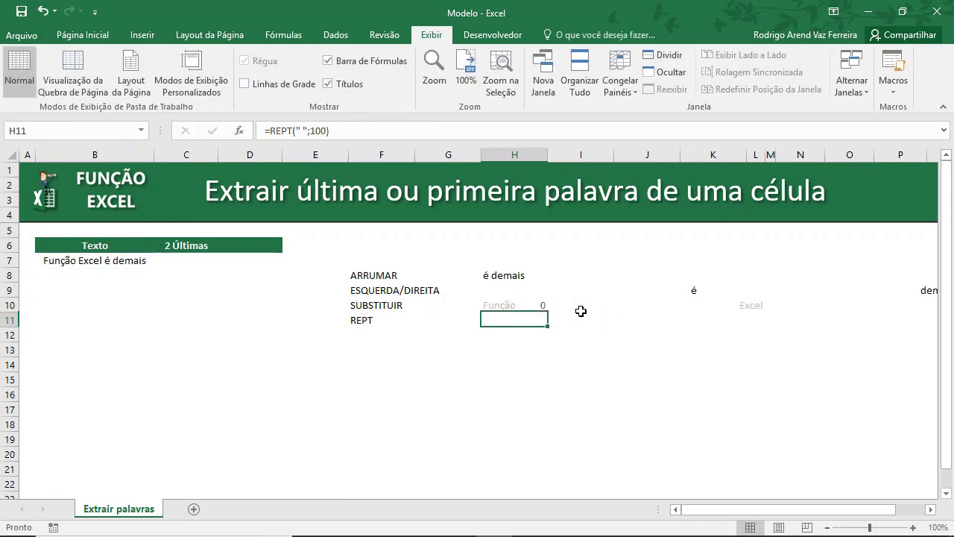
Replace the nested SUBSTITUIR function in H9's DIREITA formula with a reference to cell H10
key(Up)
key(Up)
key(F2)
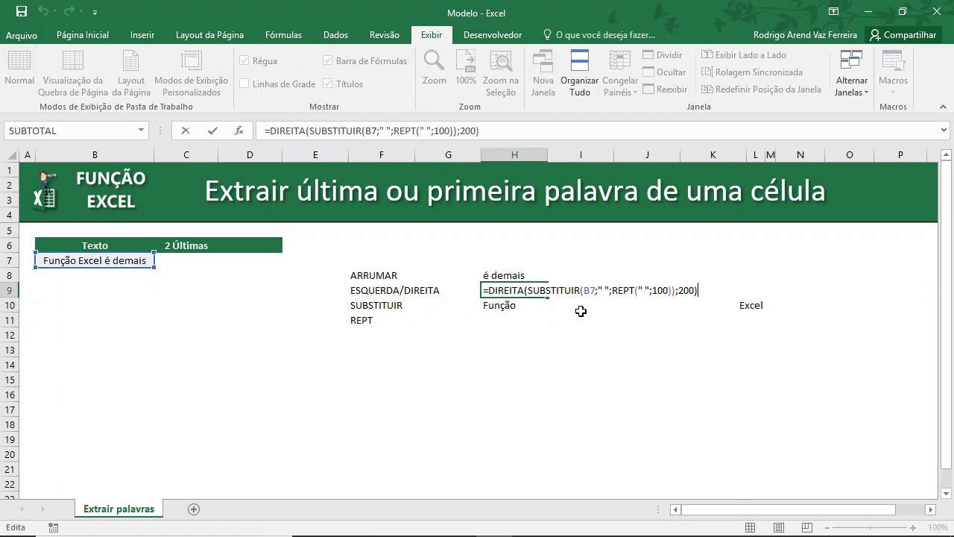
key(Left)
key(Left)
key(Left)
key(Left)
key(Left)
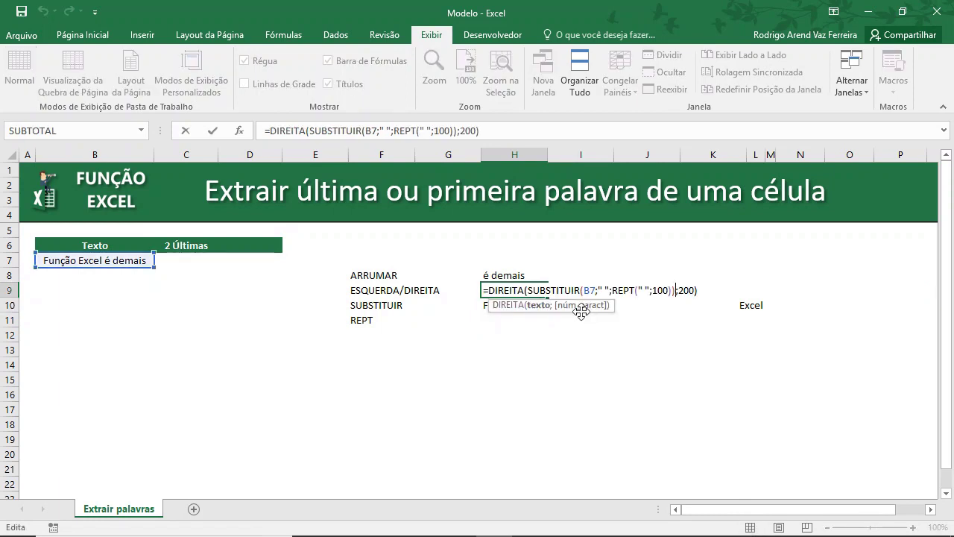
key(shift+Left)
key(shift+Left)
key(shift+Left)
key(shift+Left)
key(shift+Left)
key(shift+Left)
key(shift+Left)
key(shift+Left)
key(shift+Left)
key(shift+Left)
key(shift+Left)
key(shift+Left)
key(shift+Left)
key(shift+Left)
key(shift+Left)
key(shift+Left)
key(shift+Left)
key(shift+Left)
key(shift+Left)
key(shift+Left)
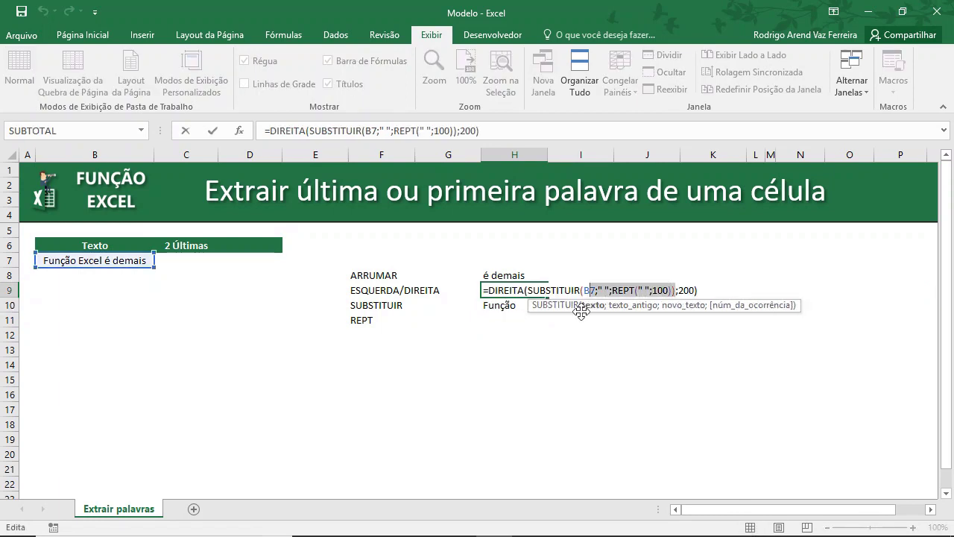
key(shift+Left)
key(Delete)
key(Down)
key(Return)
Replace the nested DIREITA function in H8's ARRUMAR formula with a reference to cell H9
key(Up)
key(Up)
key(F2)
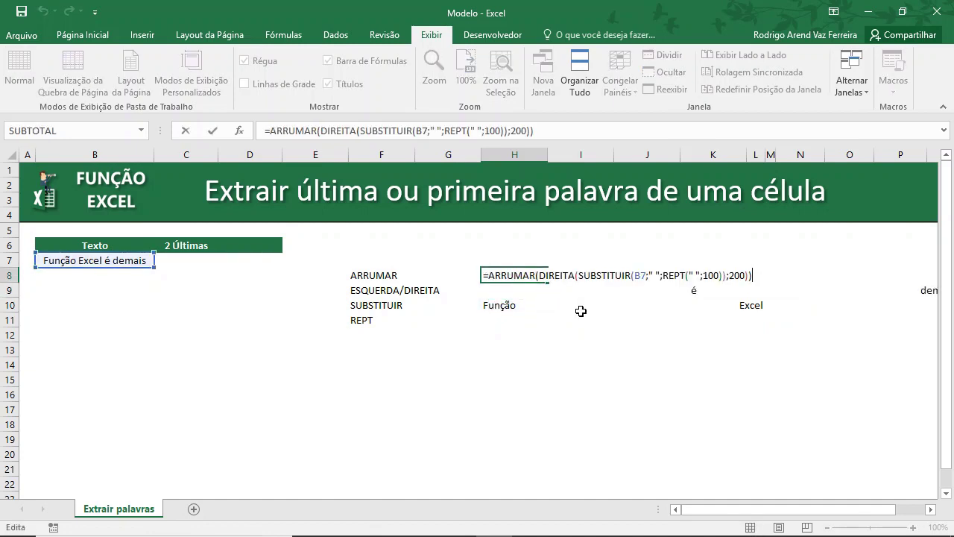
key(Left)
key(Left)
key(shift+Left)
key(shift+Left)
key(shift+Left)
key(shift+Left)
key(shift+Left)
key(shift+Left)
key(shift+Left)
key(shift+Left)
key(shift+Left)
key(shift+Left)
key(shift+Left)
key(shift+Left)
key(shift+Left)
key(shift+Left)
key(shift+Left)
key(shift+Left)
key(shift+Left)
key(shift+Left)
key(shift+Left)
key(shift+Left)
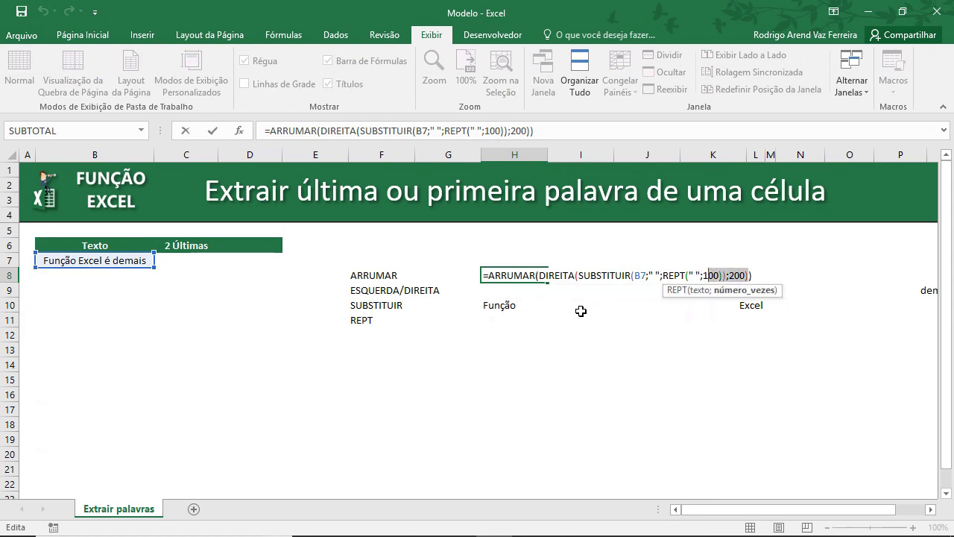
key(Delete)
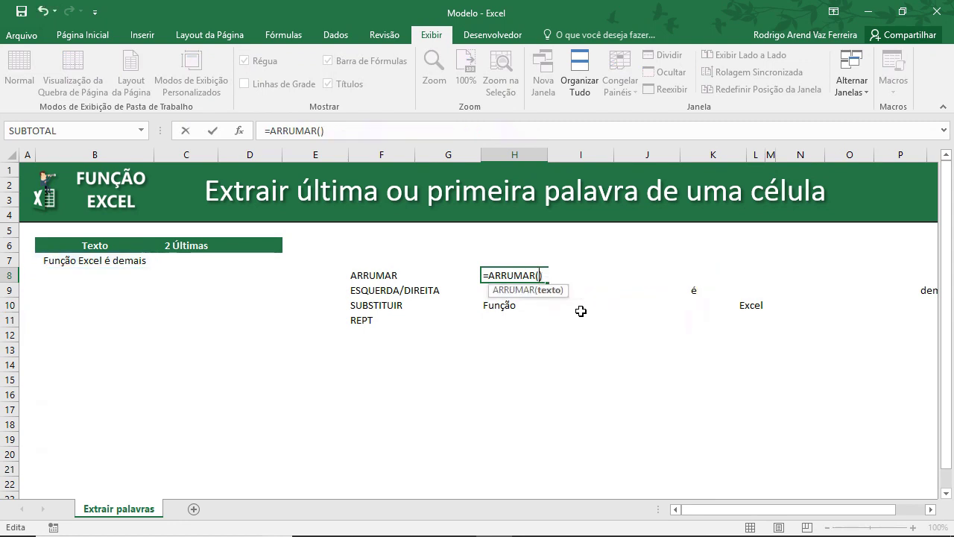
key(Down)
key(Return)
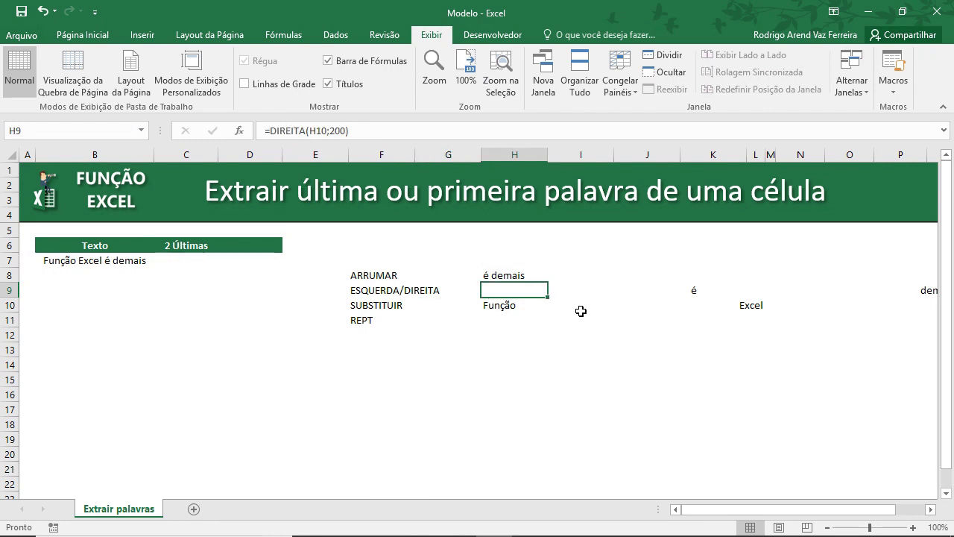
Examine the chained formulas one by one from REPT in H11 up to ARRUMAR in H8
key(Up)
key(Down)
key(Down)
key(Down)
key(F2)
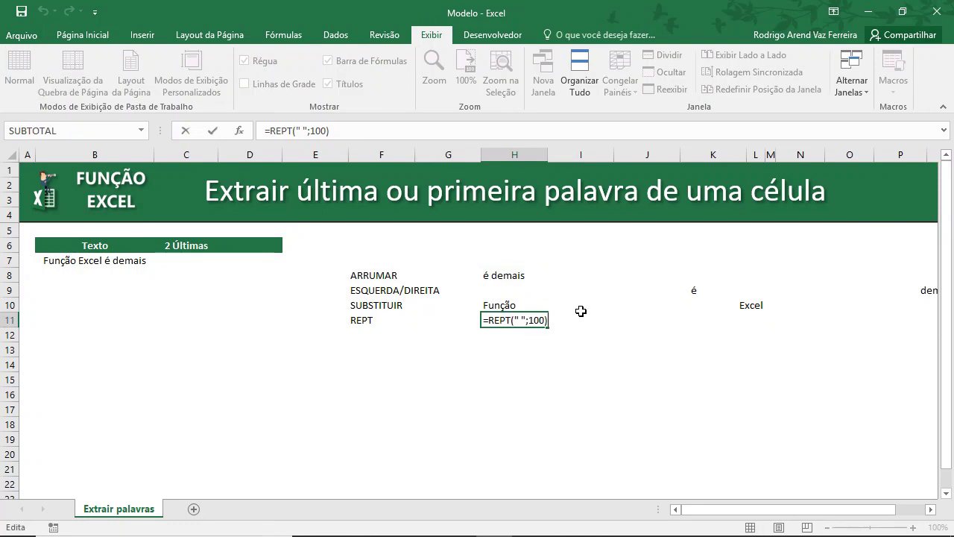
key(Escape)
key(Up)
key(F2)
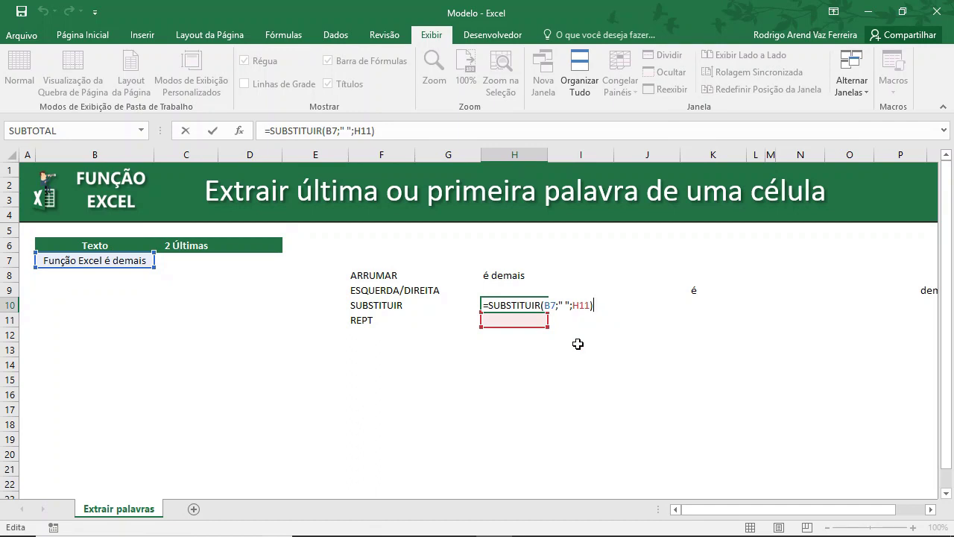
key(Escape)
key(Up)
key(F2)
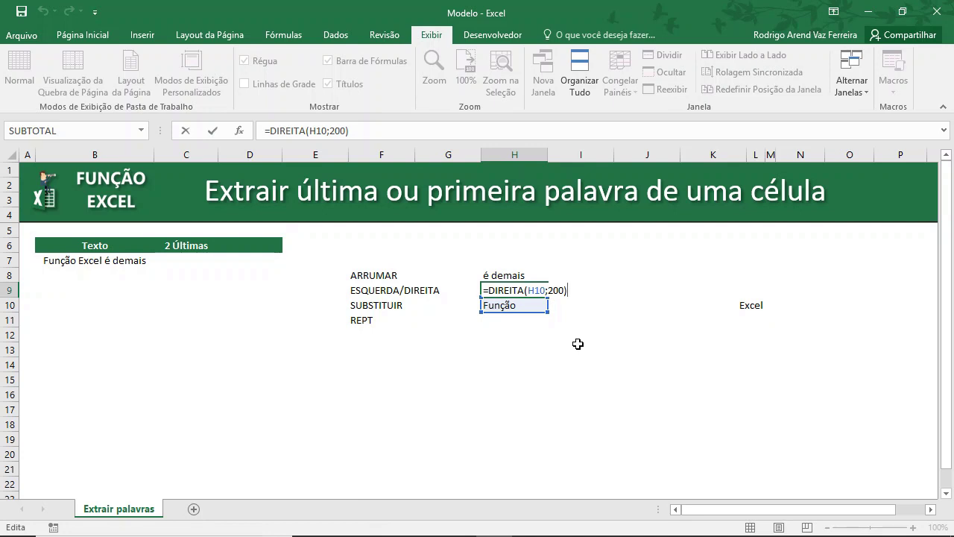
key(shift+Return)
key(F2)
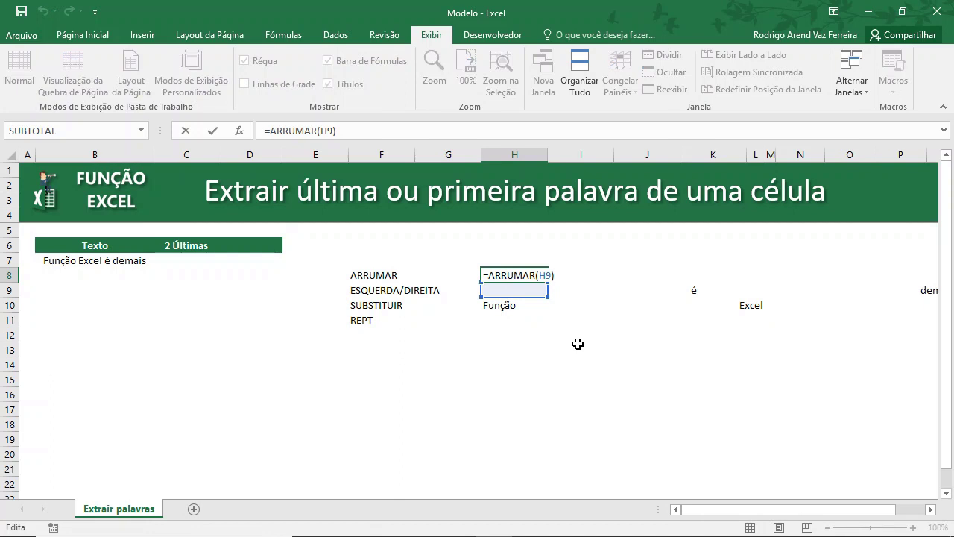
key(ctrl+Return)
key(Down)
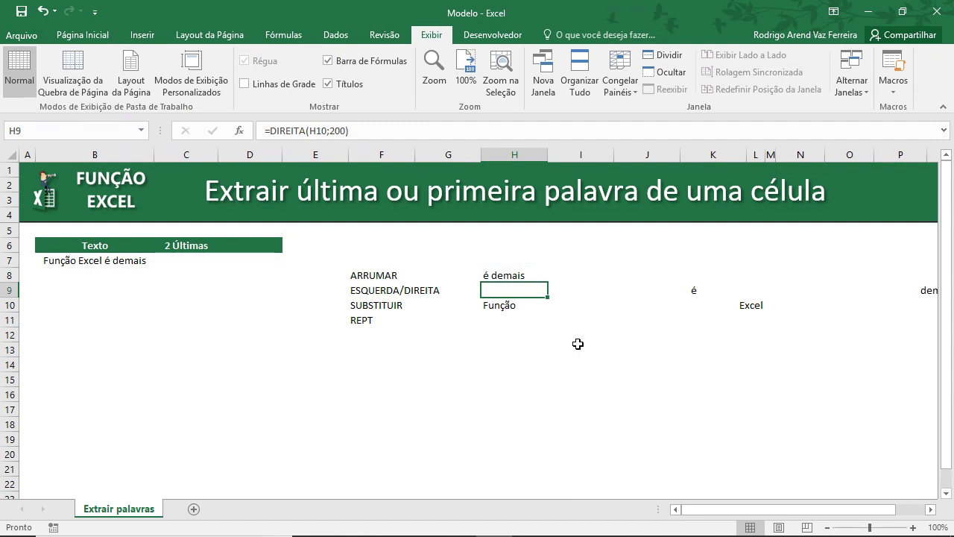
Set the character count of H9's DIREITA function to 300 and check the ARRUMAR result in H8
key(F2)
key(Left)
key(Left)
key(Left)
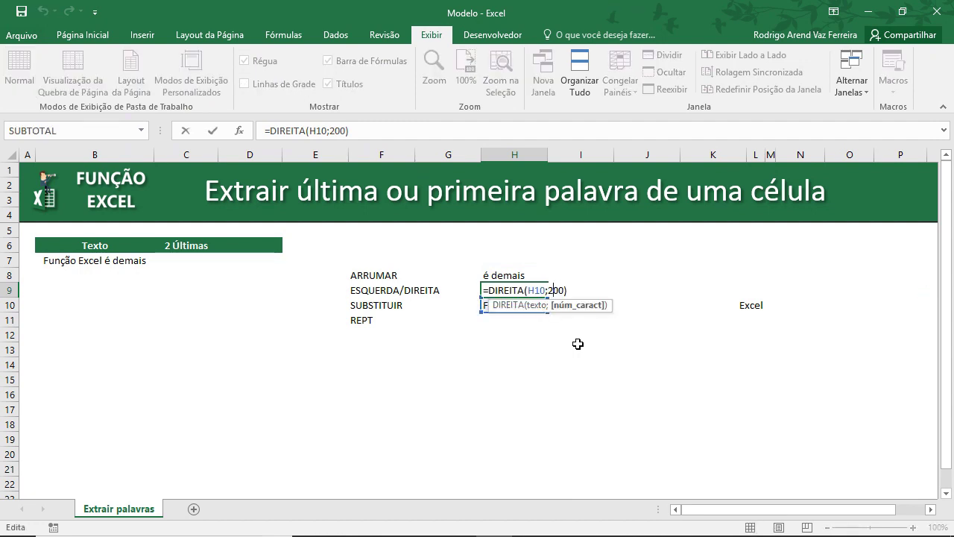
key(BackSpace)
text(3)
key(Return)
key(Up)
key(Up)
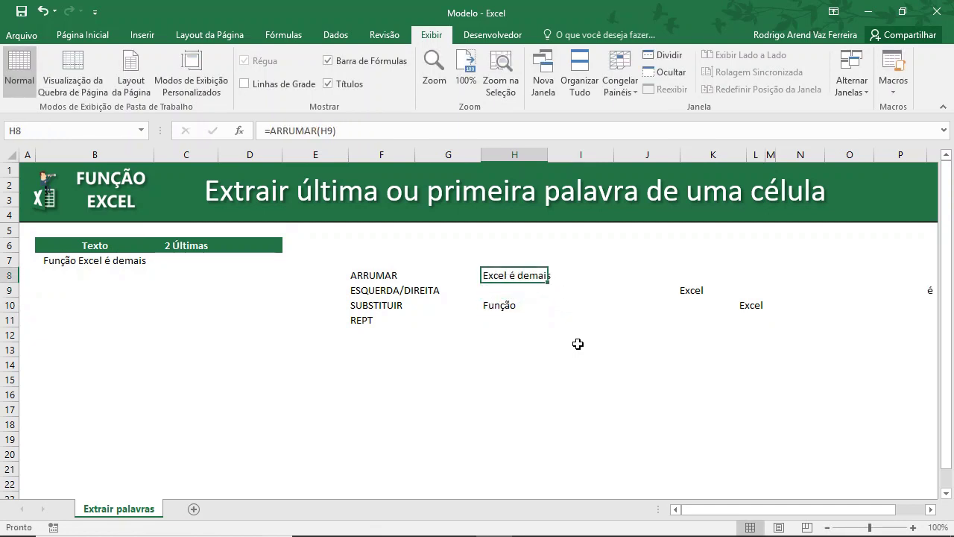
Set the character count of H9's DIREITA function to 400 and check the ARRUMAR result in H8
key(Down)
key(F2)
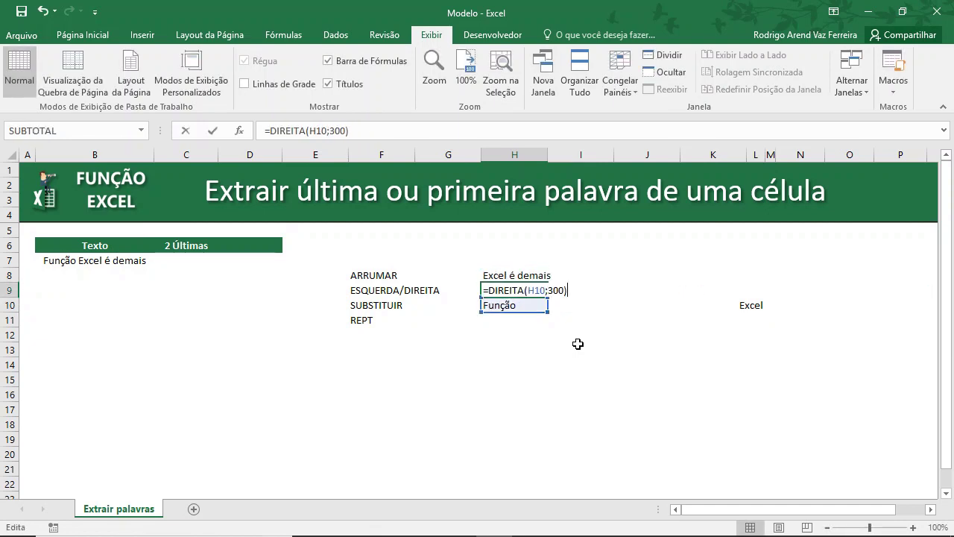
key(Left)
key(Left)
key(BackSpace)
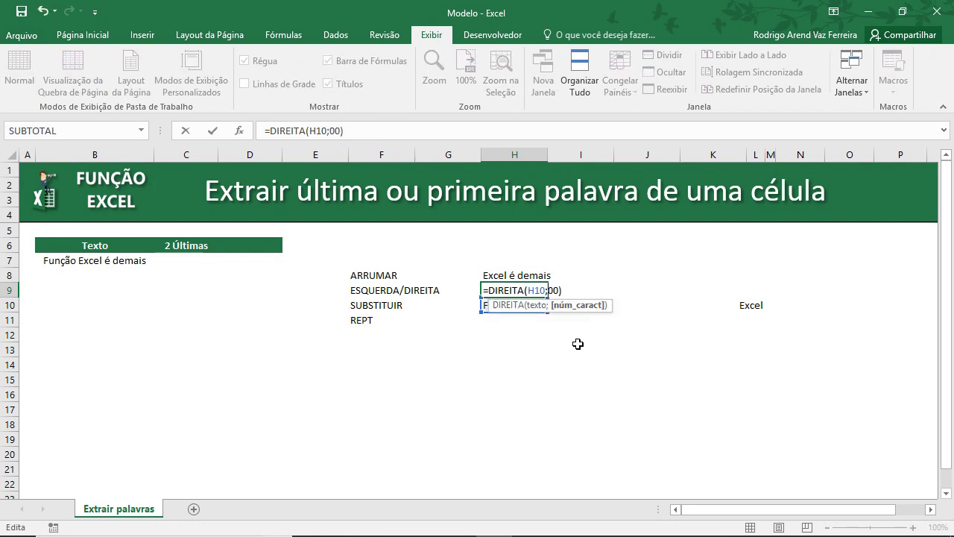
text(4)
key(Return)
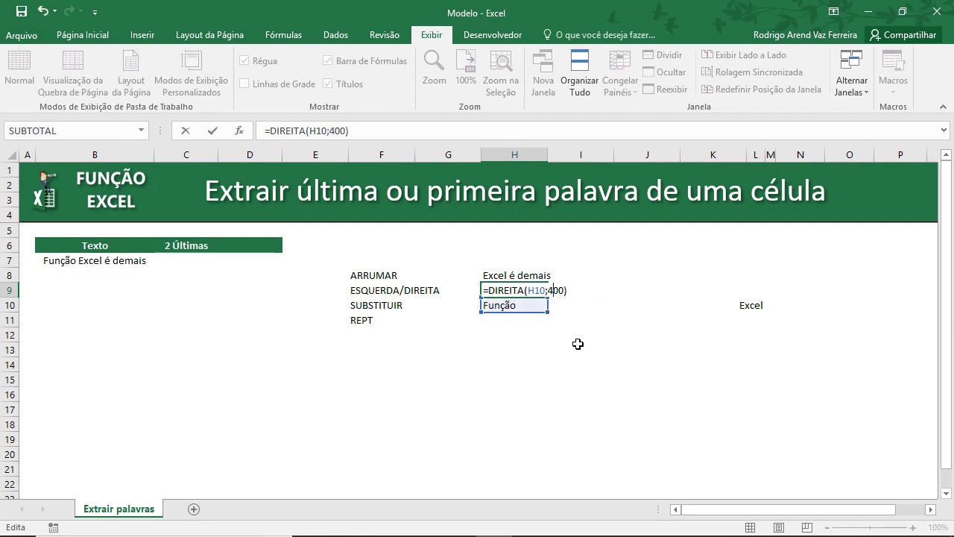
key(Up)
key(Up)
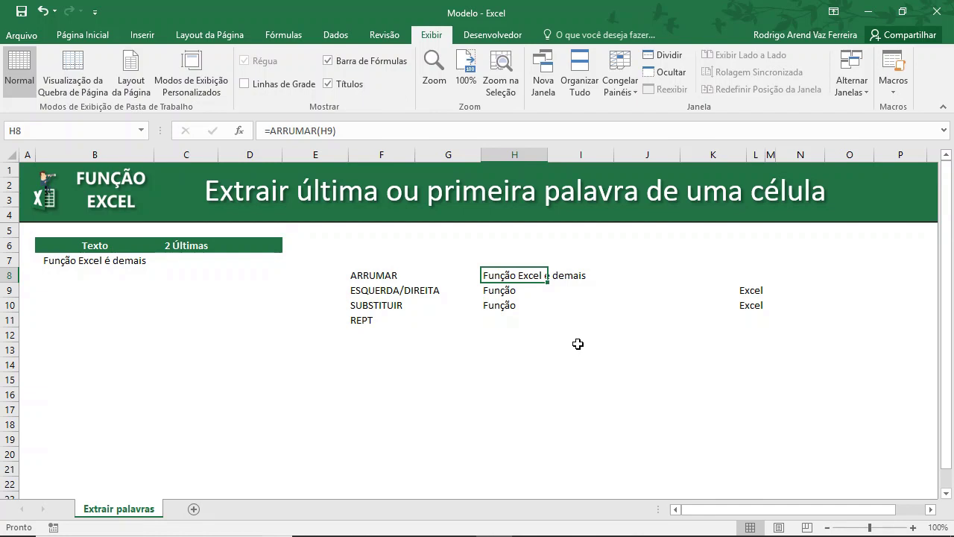
key(Up)
key(Left)
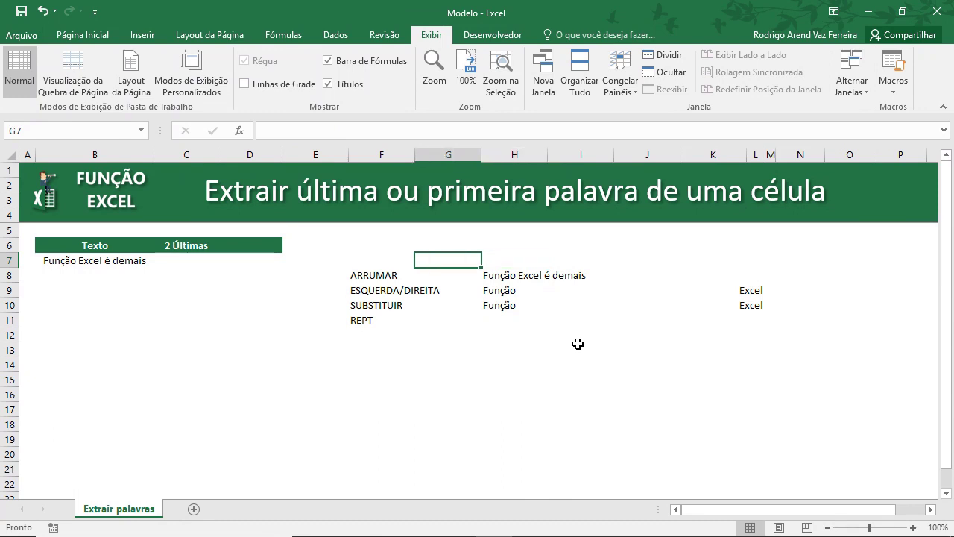